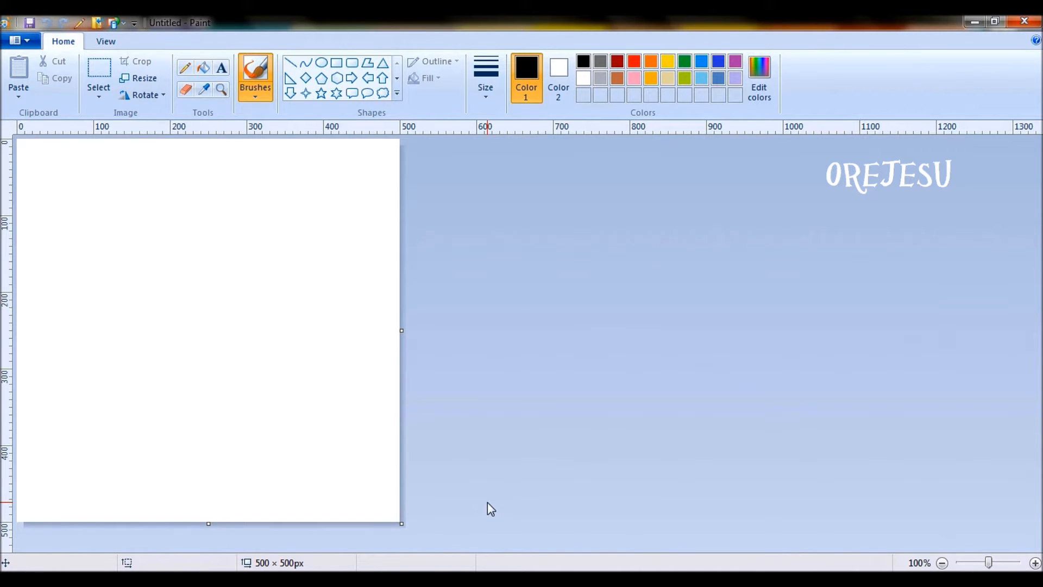
# Draw a black curve from about 200 px along the canvas's top edge to the right edge's midpoint, bending it toward the lower-right then upper-right corner
pyautogui.click(107, 44)
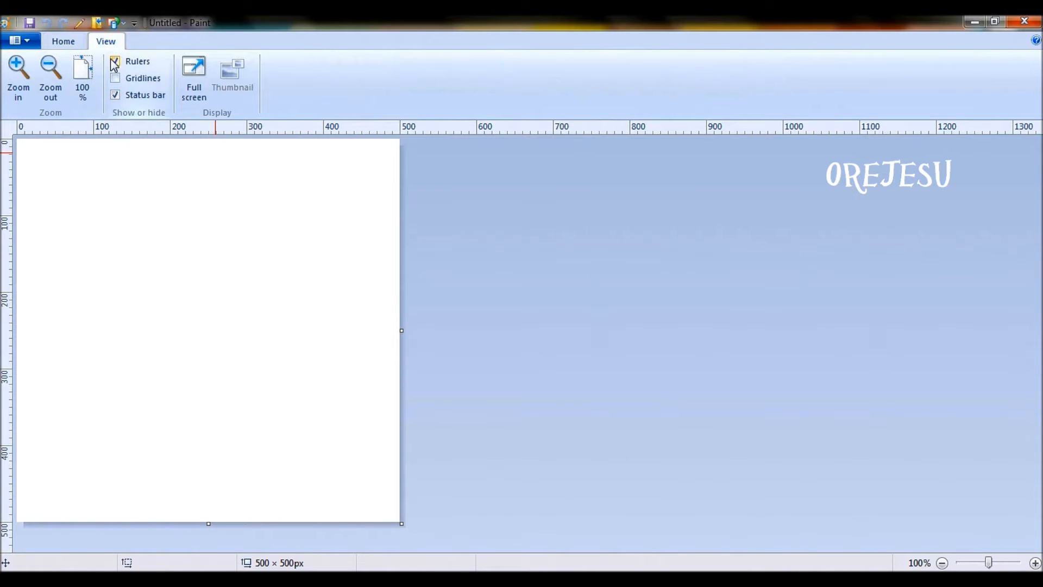
pyautogui.click(70, 42)
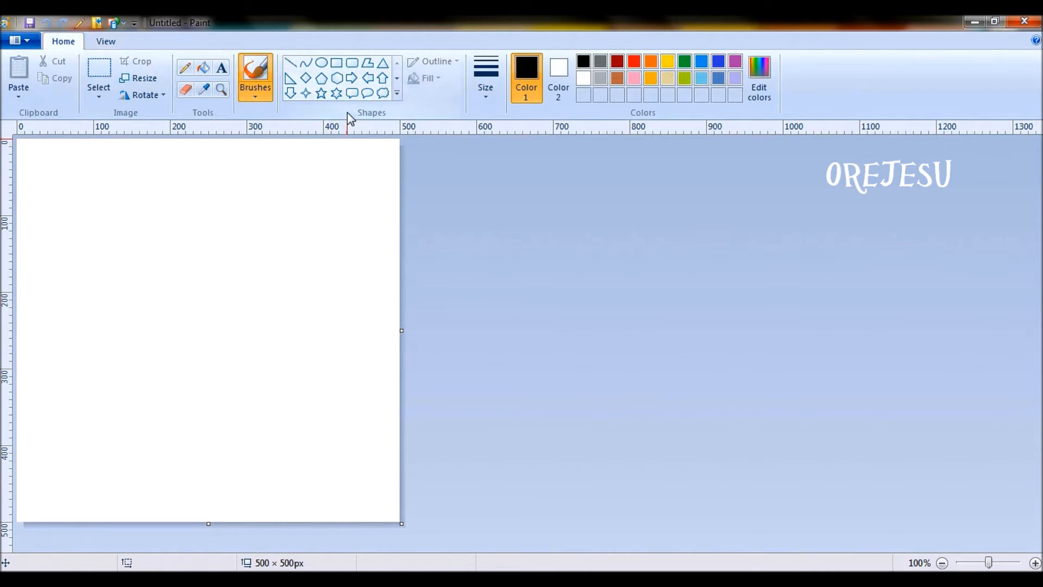
pyautogui.click(307, 64)
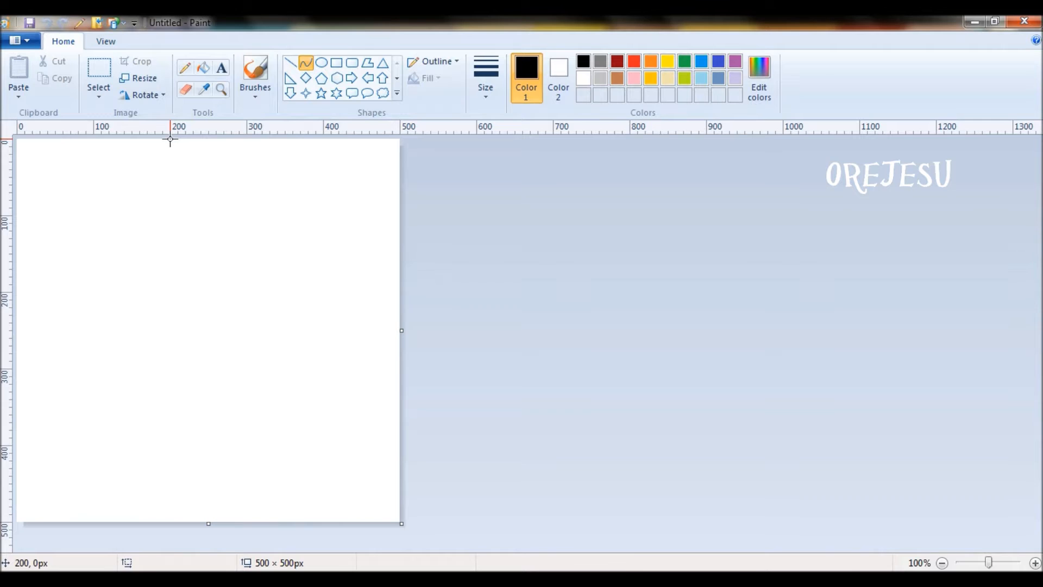
pyautogui.moveTo(171, 139); pyautogui.dragTo(402, 330)
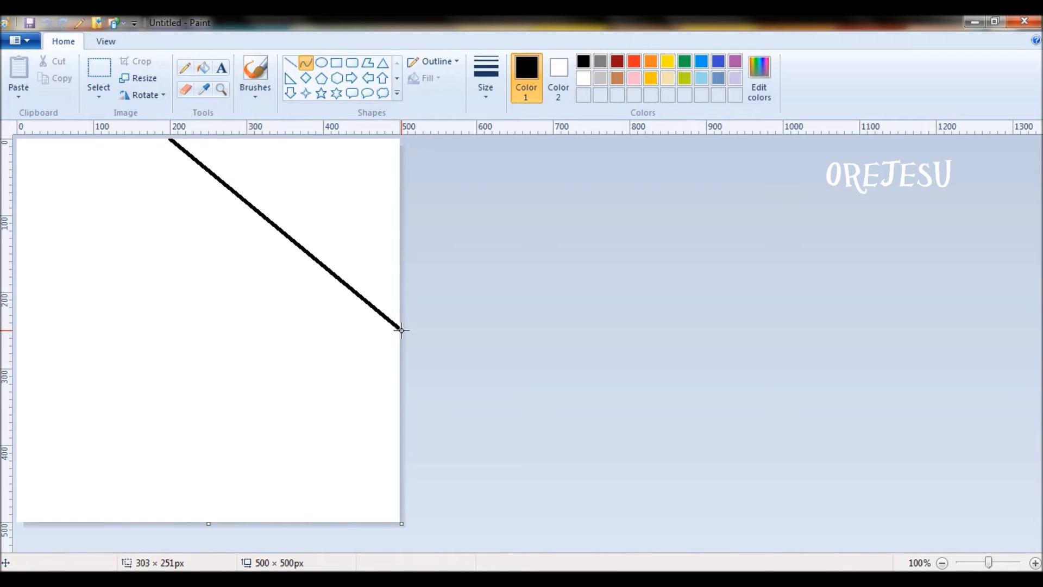
pyautogui.click(398, 521)
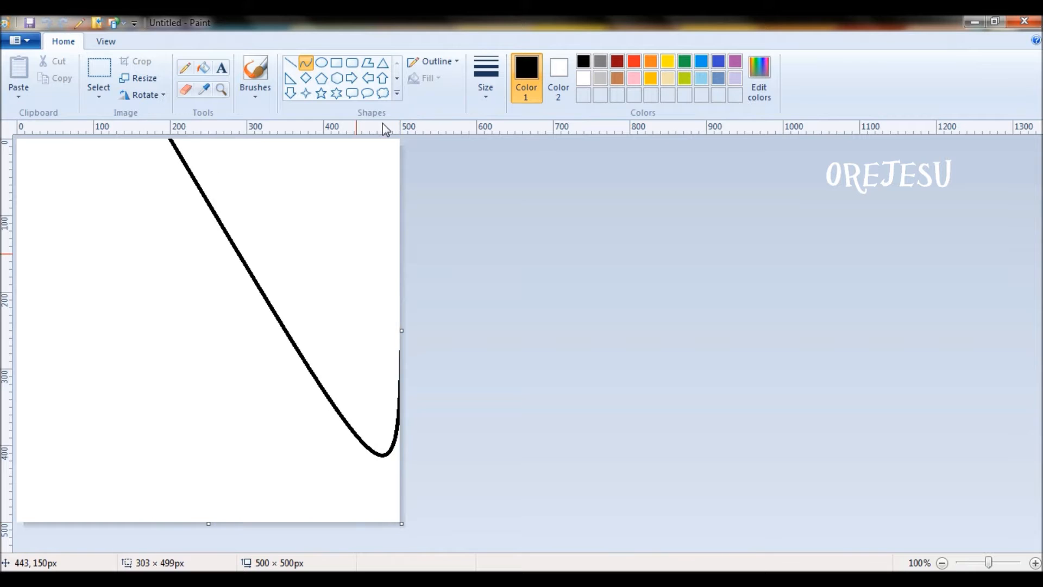
pyautogui.click(399, 140)
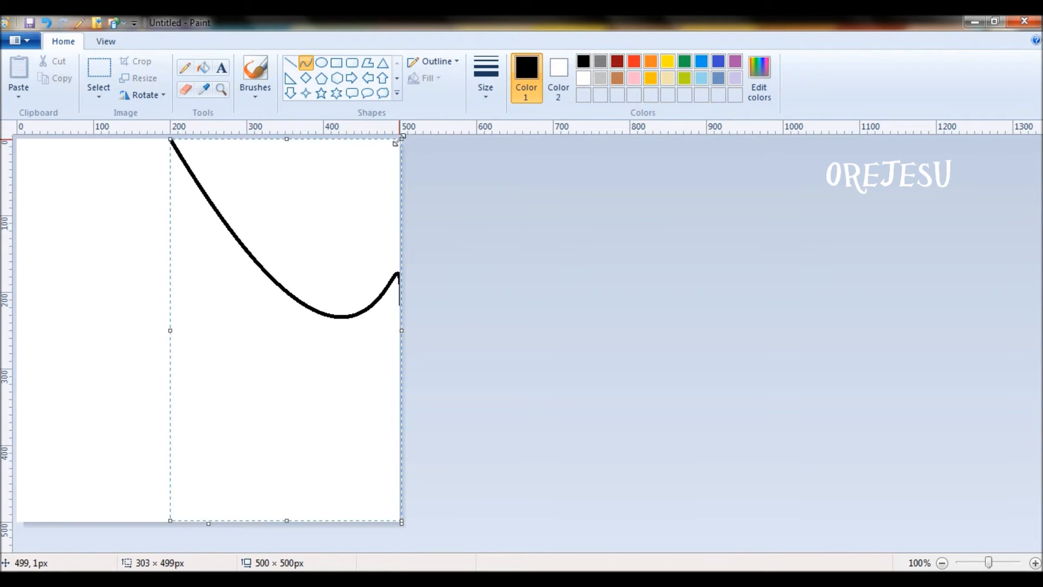
pyautogui.click(526, 337)
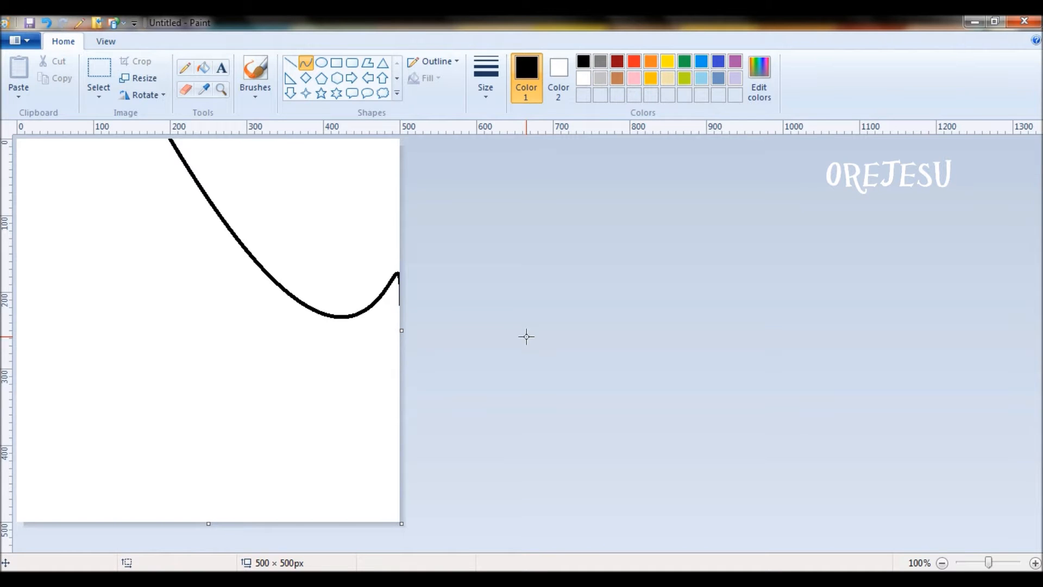
# Select the whole canvas with transparent selection and flip it horizontally to overlay a mirrored copy of the curve
pyautogui.hotkey('ctrl', 'a')
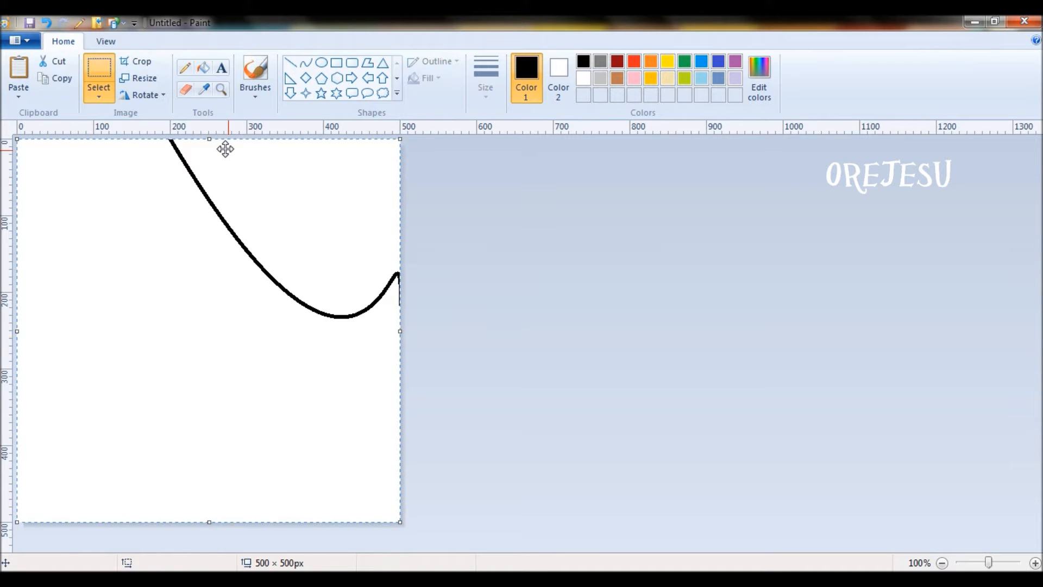
pyautogui.click(91, 97)
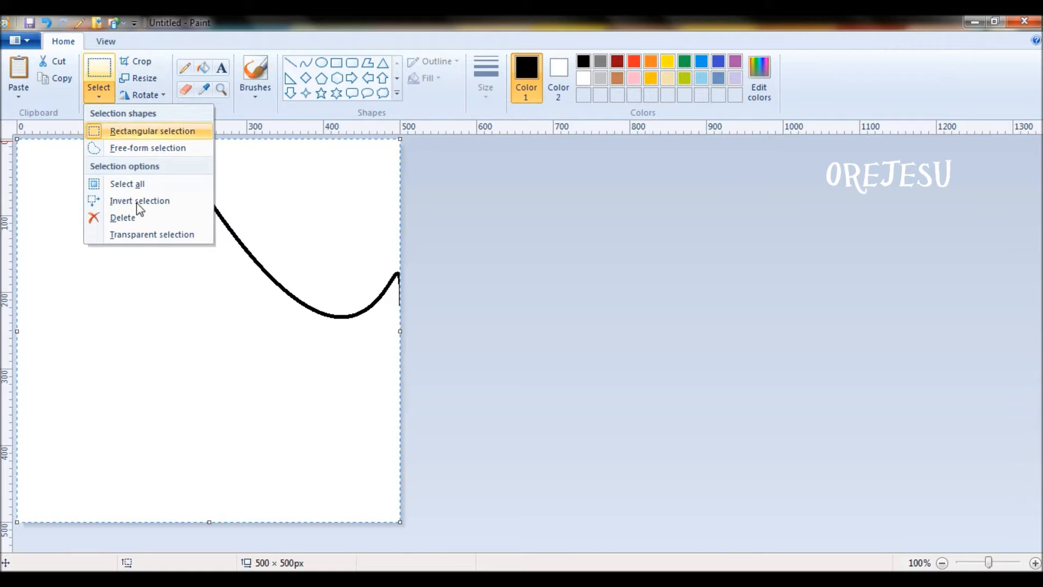
pyautogui.click(151, 238)
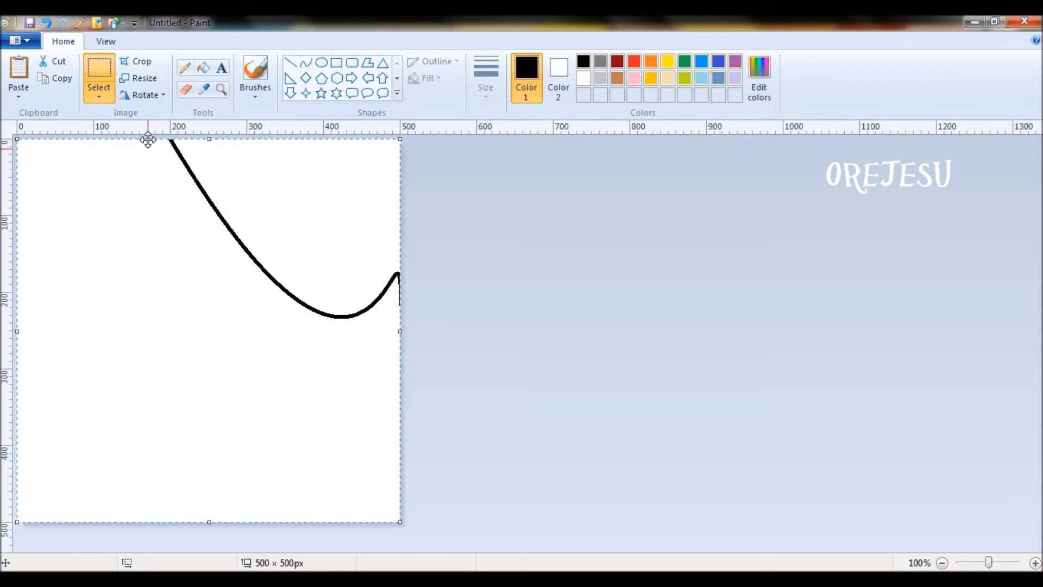
pyautogui.click(163, 96)
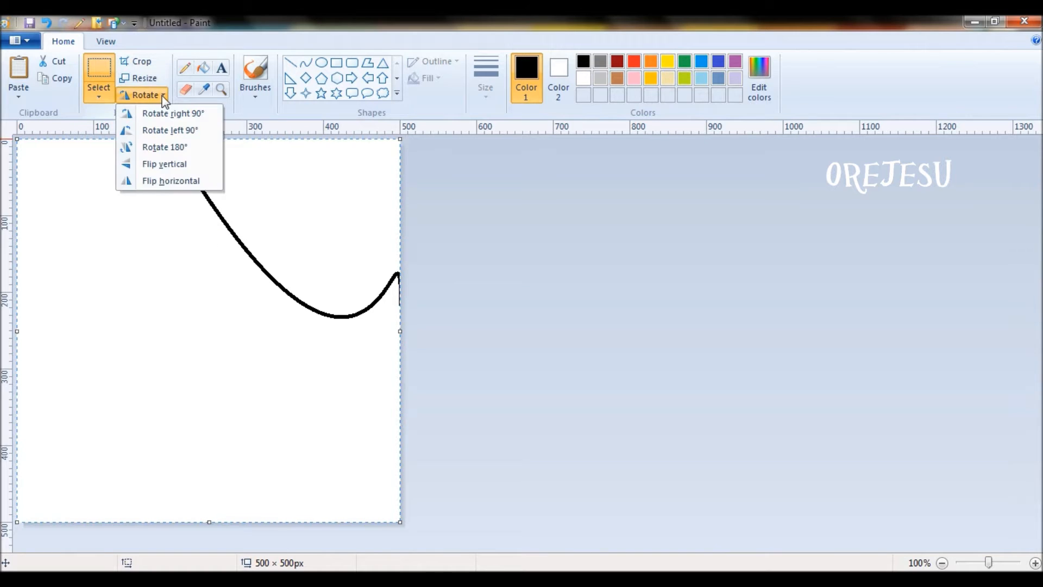
pyautogui.click(177, 180)
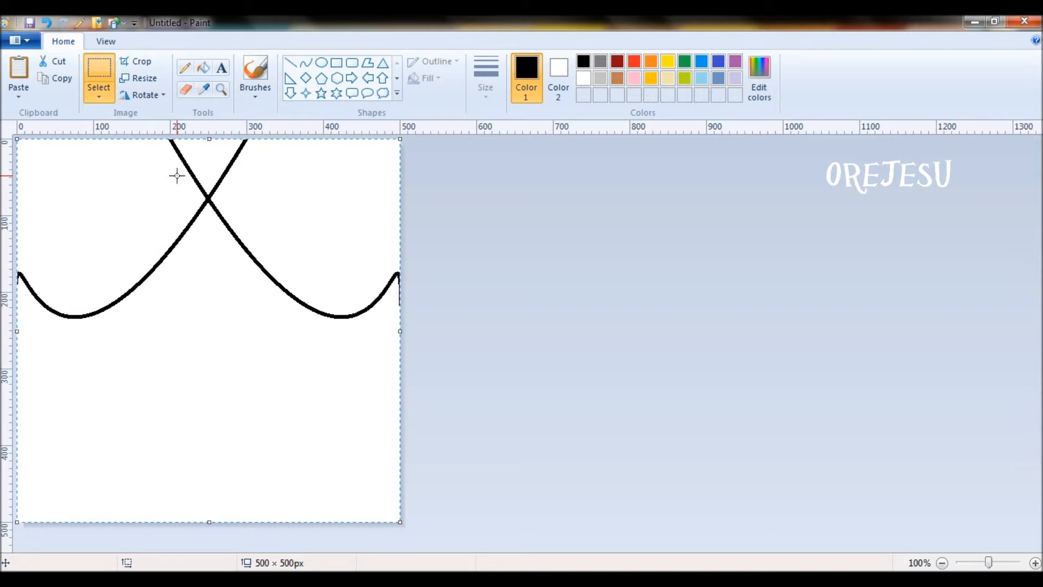
# Rotate the transparent whole-canvas selection 180°, then right 90°, to overlay the curves symmetrically on all four sides
pyautogui.click(145, 94)
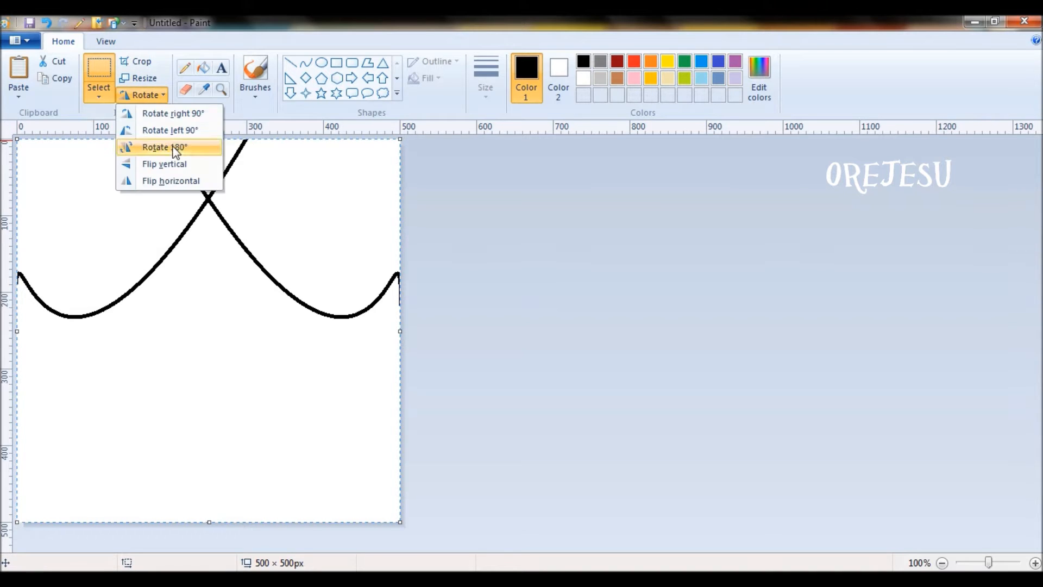
pyautogui.click(175, 150)
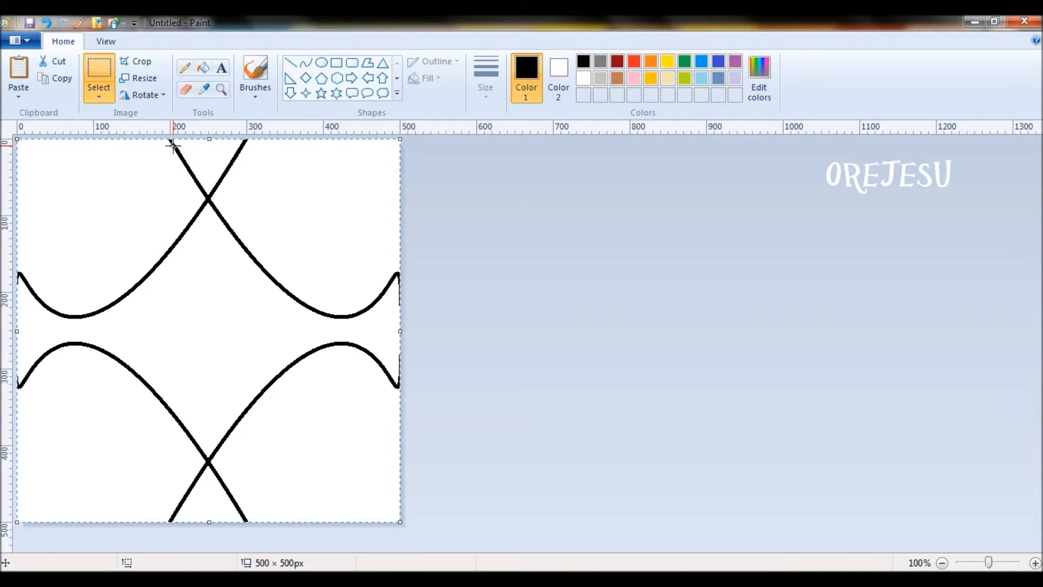
pyautogui.click(164, 97)
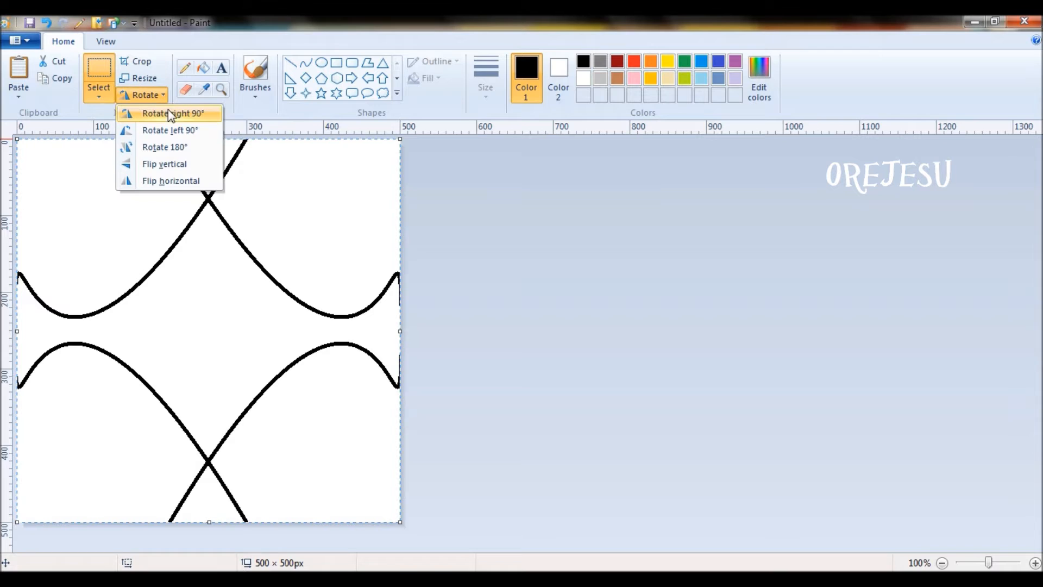
pyautogui.click(170, 112)
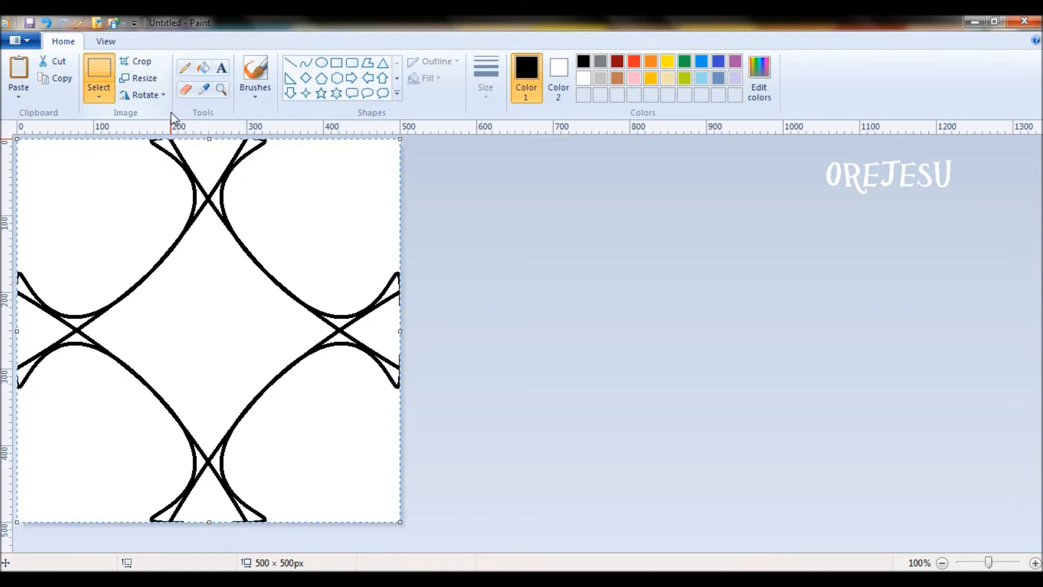
# Draw an S-shaped curve about 175 × 175 px between the top and right tips of the upper-right shape, bent toward the corner and inward
pyautogui.click(306, 63)
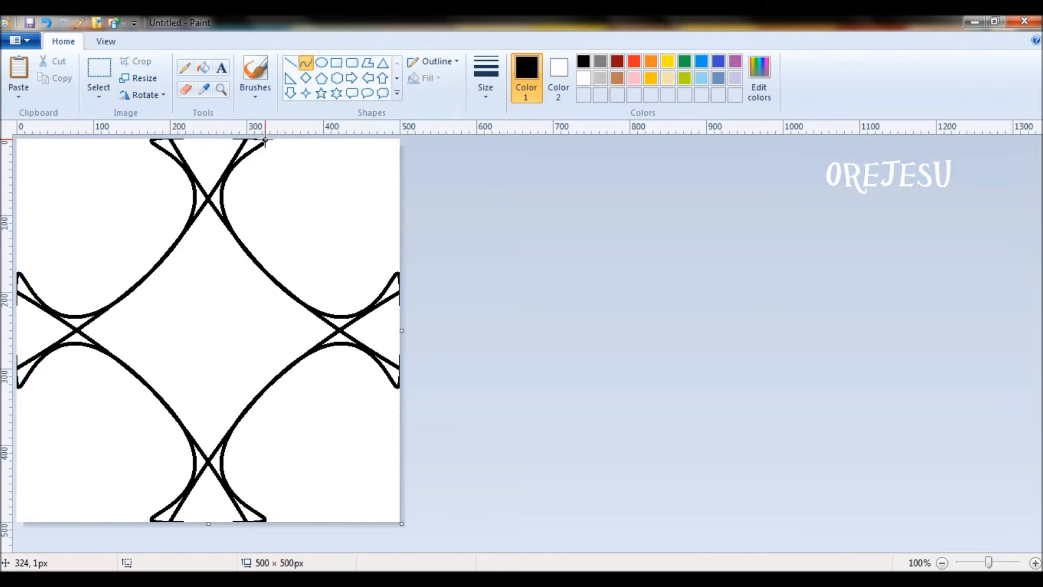
pyautogui.moveTo(265, 140); pyautogui.dragTo(398, 273)
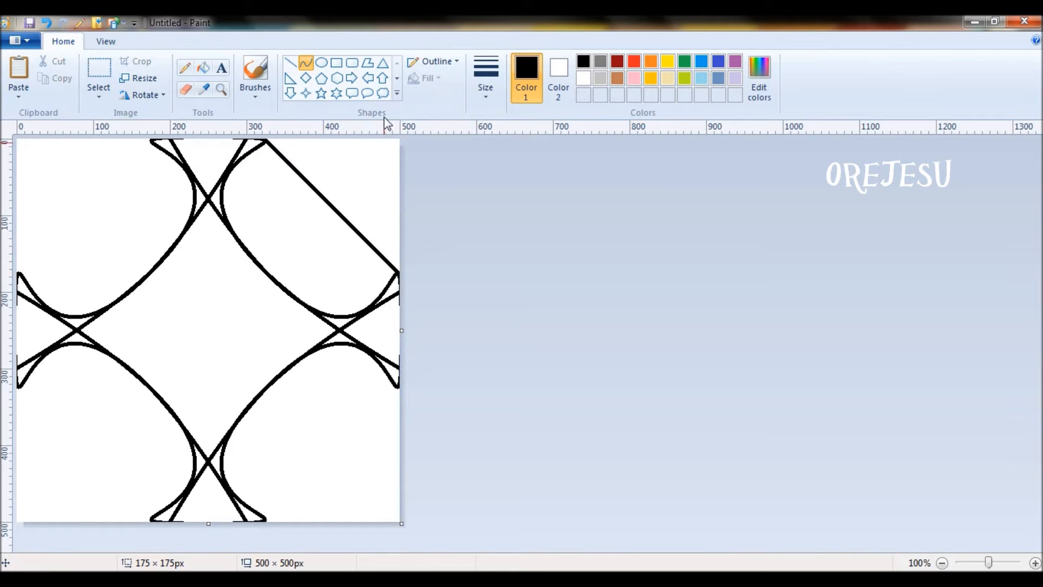
pyautogui.click(398, 142)
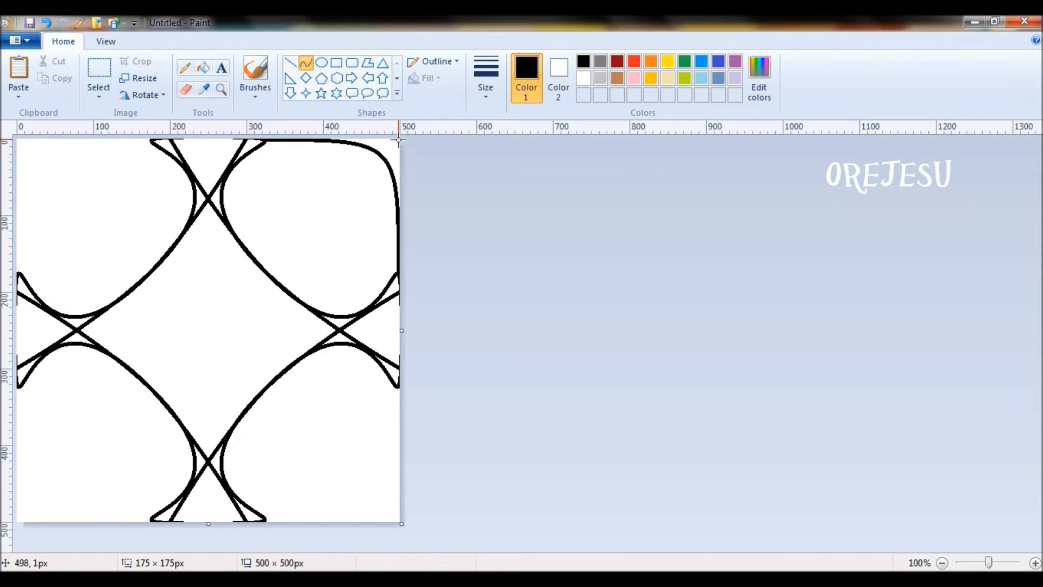
pyautogui.click(284, 249)
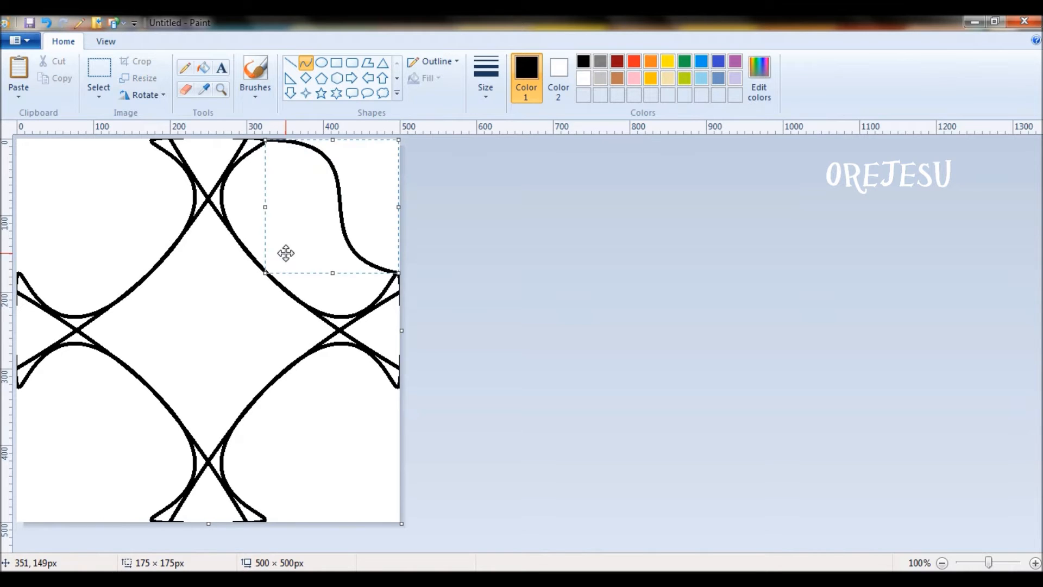
# Overlay the S-curve in the other three corners by flipping the whole-canvas selection horizontally and rotating it 180°, and deselect
pyautogui.hotkey('ctrl', 'a')
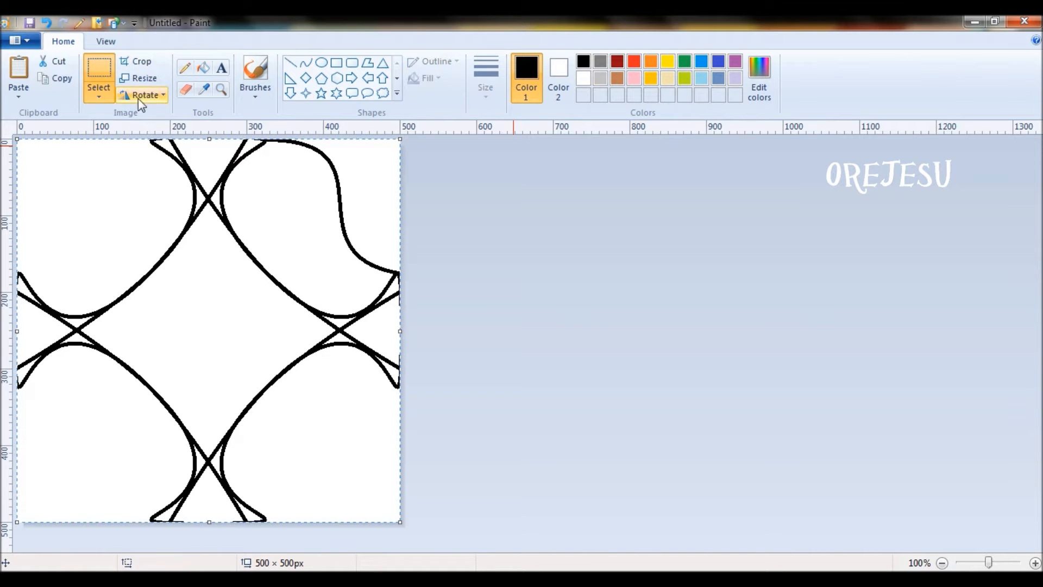
pyautogui.click(160, 96)
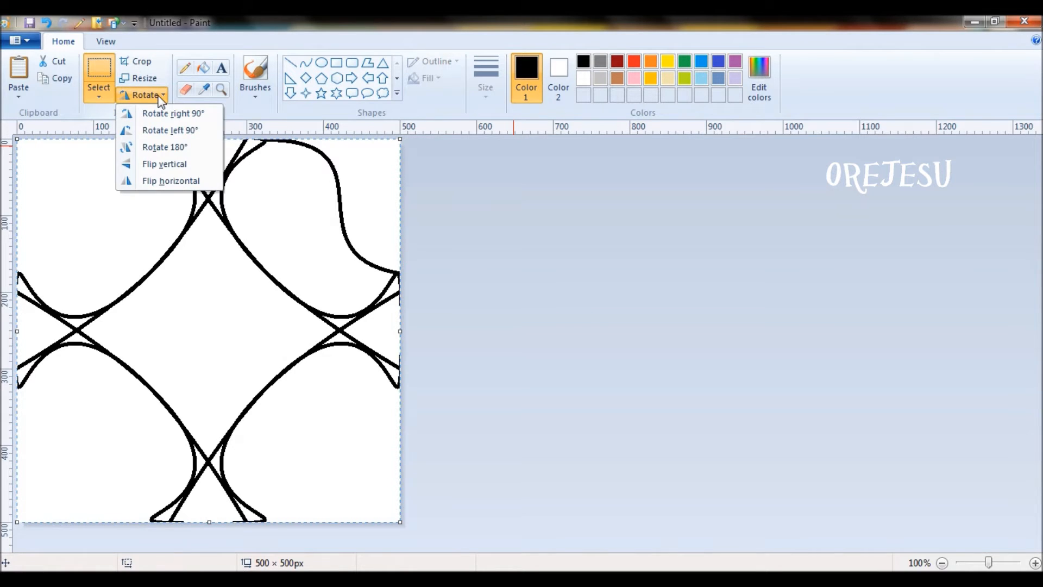
pyautogui.click(175, 182)
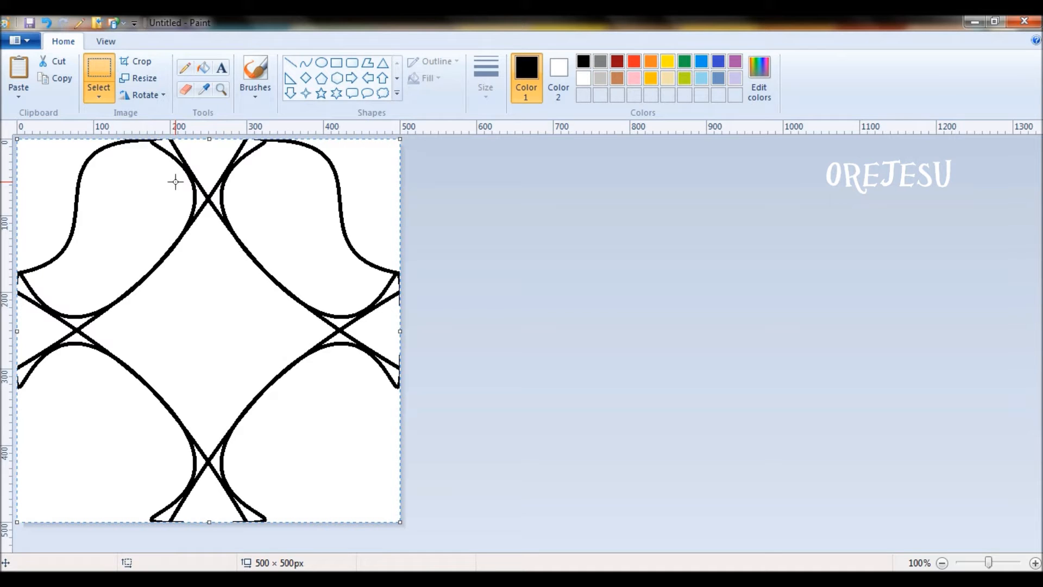
pyautogui.click(161, 97)
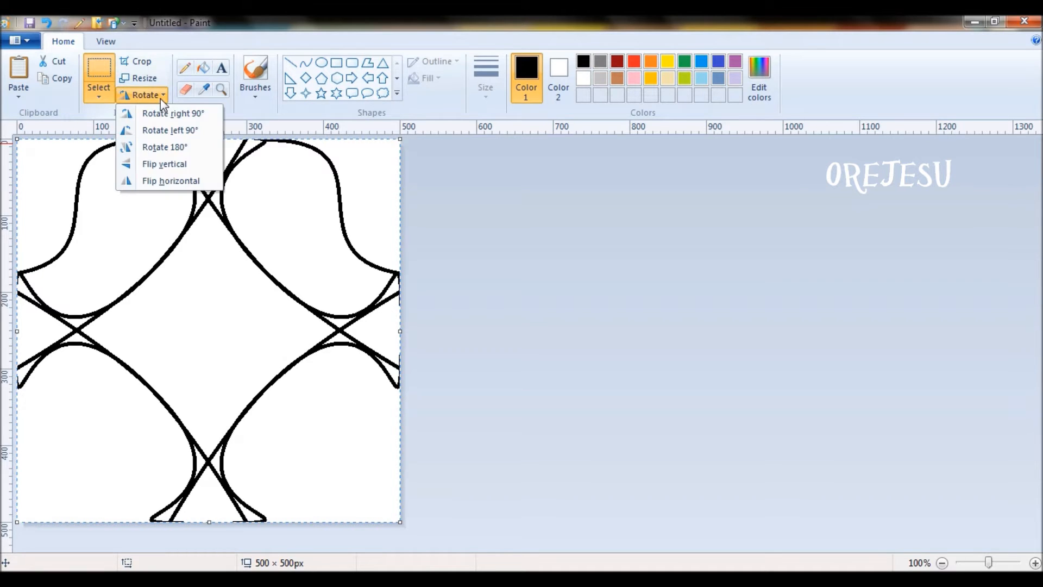
pyautogui.click(170, 148)
pyautogui.click(588, 346)
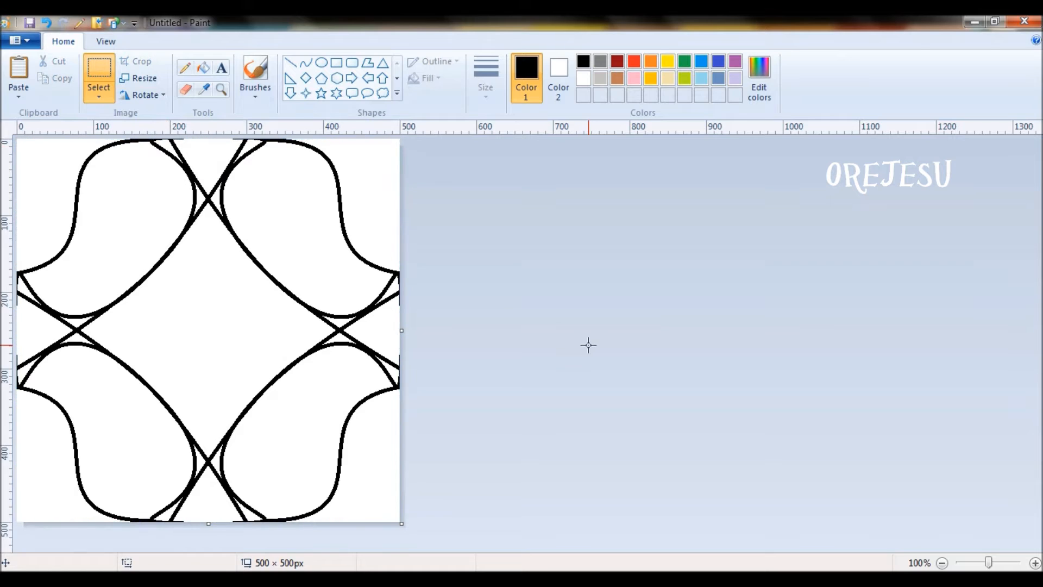
pyautogui.click(292, 68)
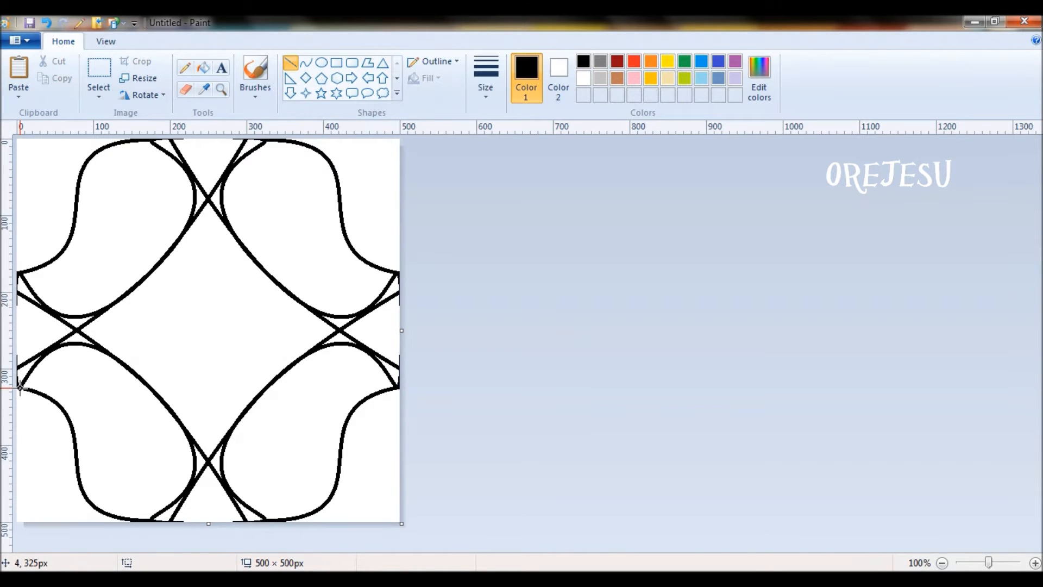
pyautogui.moveTo(20, 387); pyautogui.dragTo(151, 387)
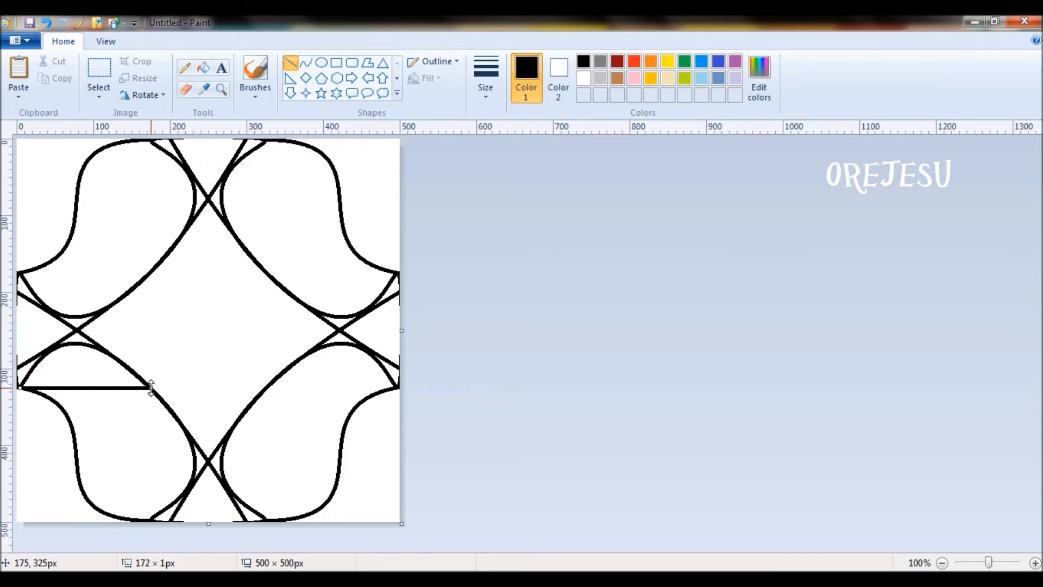
pyautogui.click(437, 328)
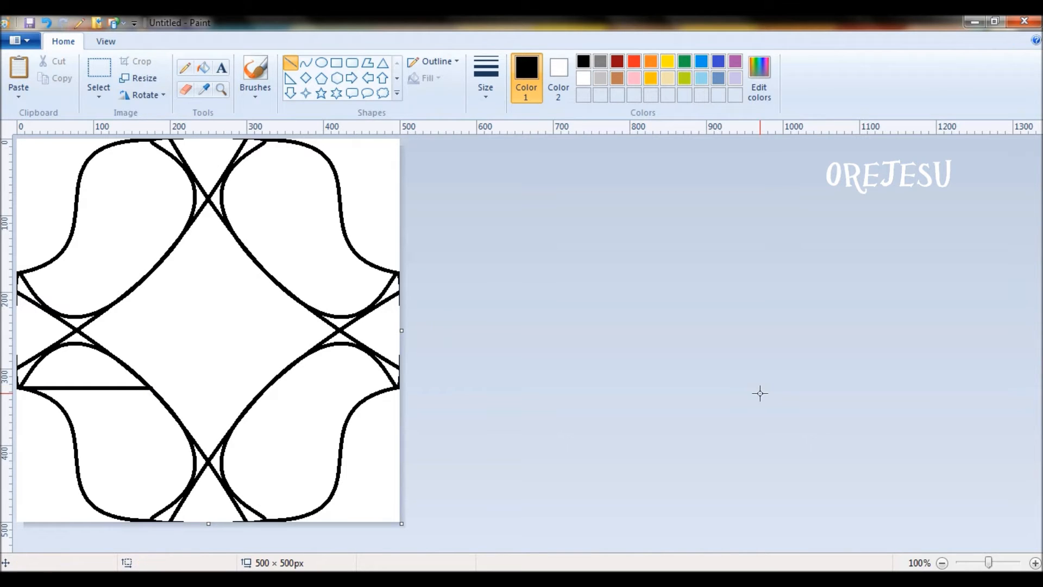
pyautogui.hotkey('ctrl', 'z')
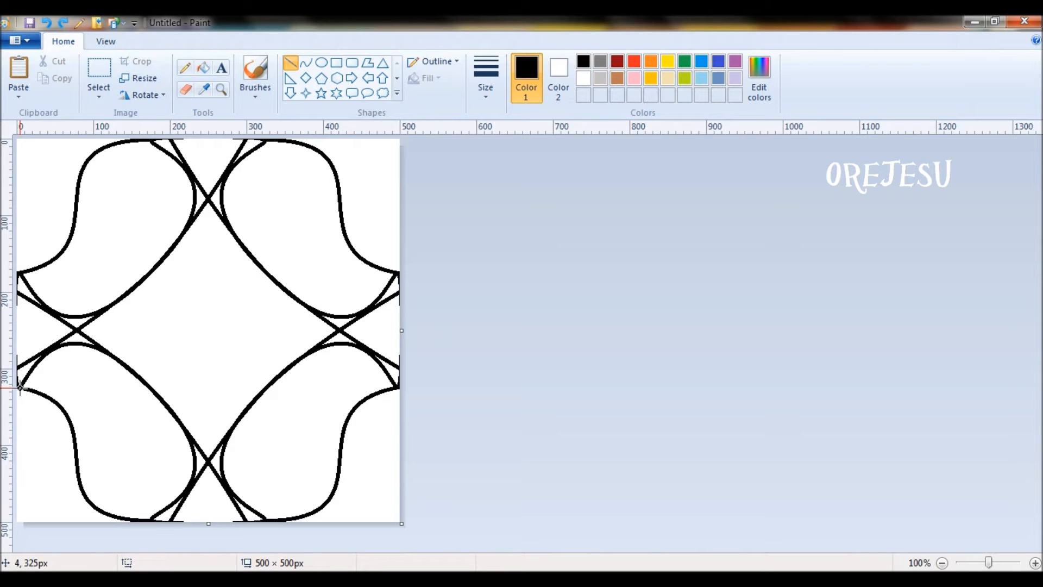
# Draw a horizontal line from the lower-left shape's left tip and a vertical line from its bottom tip, meeting at about 175, 325 px
pyautogui.moveTo(19, 388); pyautogui.dragTo(151, 388)
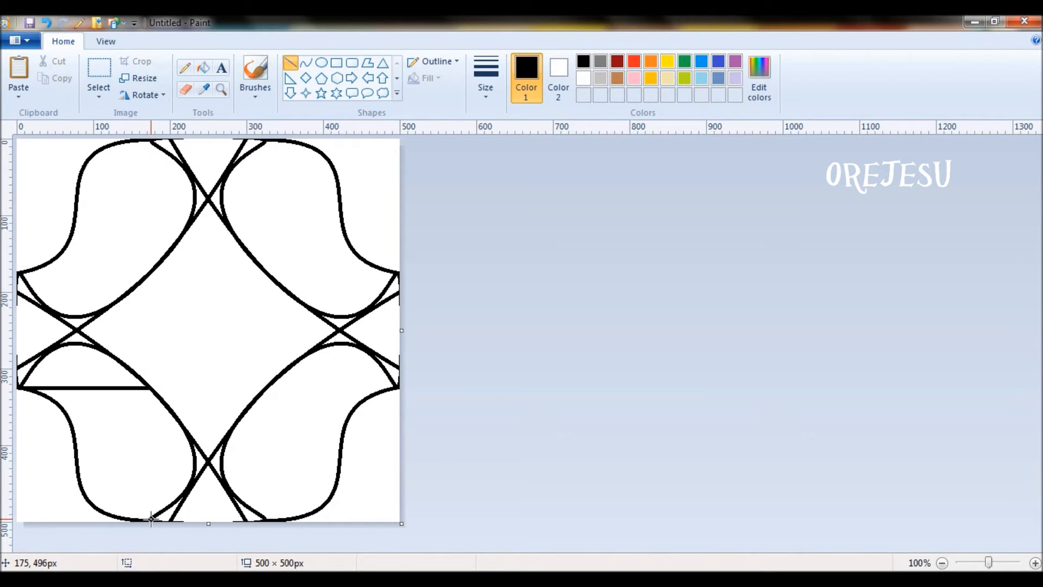
pyautogui.moveTo(151, 519); pyautogui.dragTo(151, 389)
pyautogui.click(712, 406)
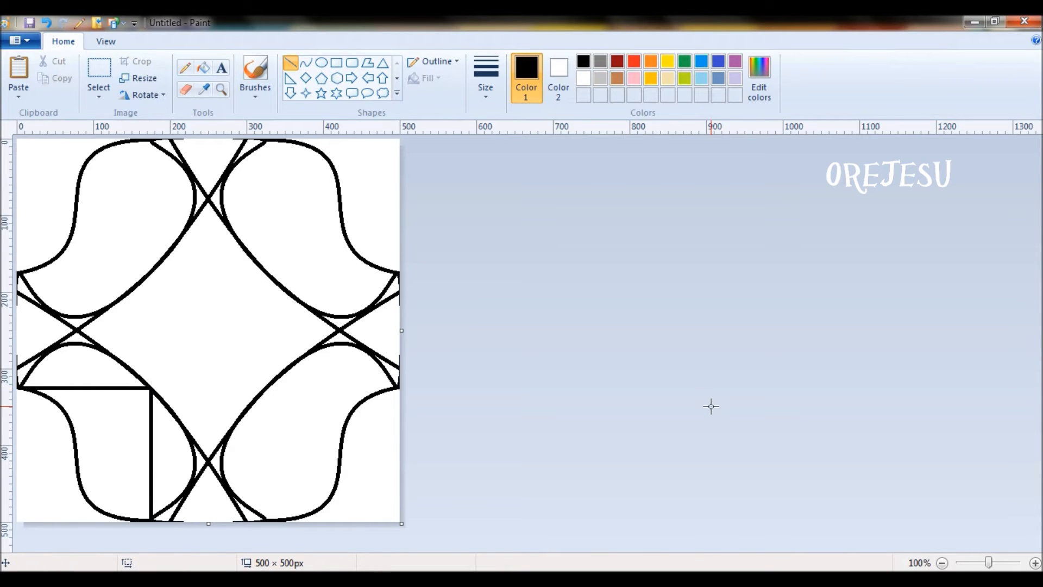
# Overlay the horizontal and vertical lines in the other three corners by flipping the whole-canvas selection horizontally and rotating it 180°
pyautogui.hotkey('ctrl', 'a')
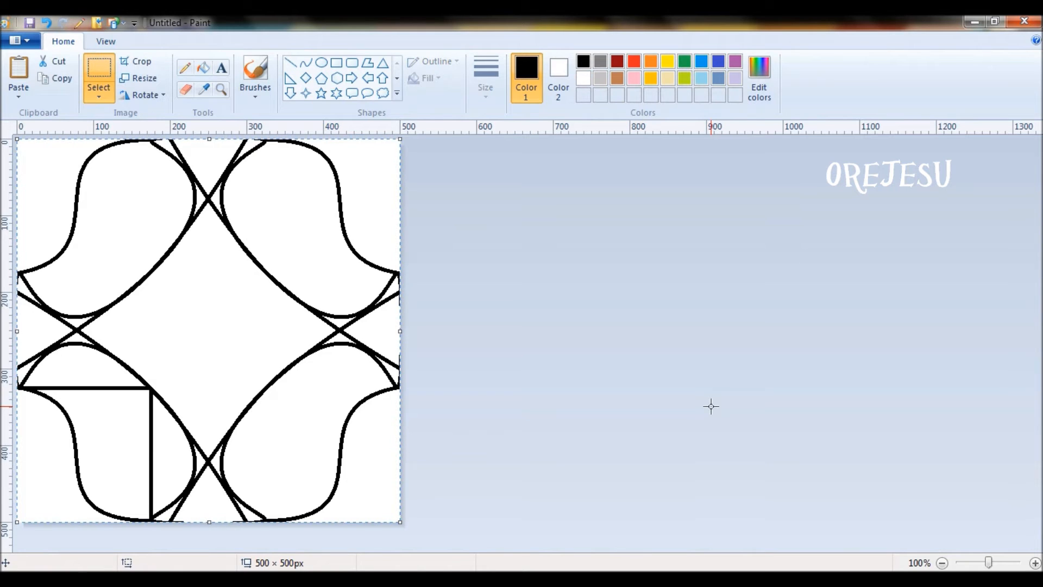
pyautogui.click(163, 96)
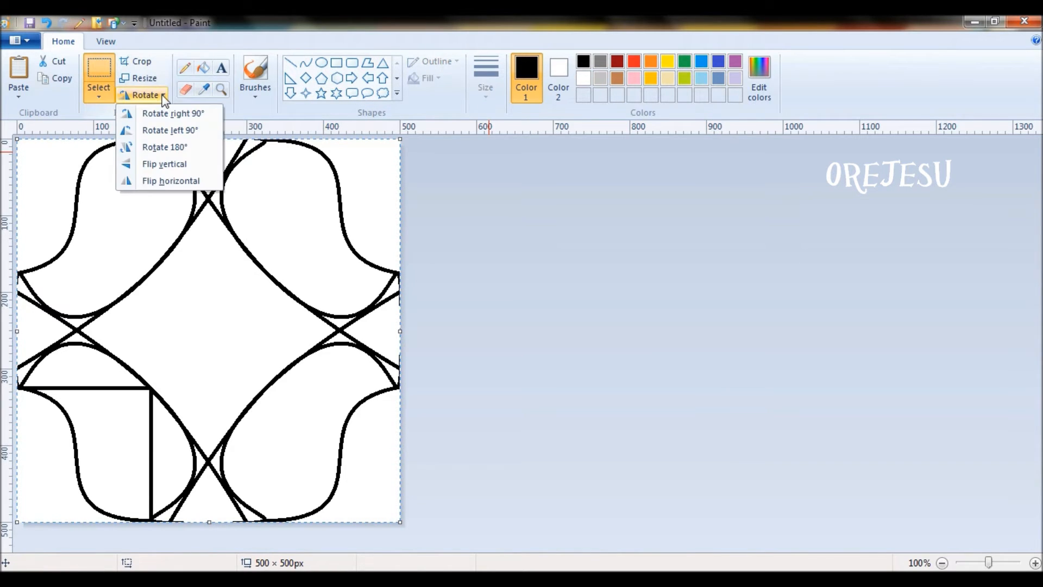
pyautogui.click(196, 181)
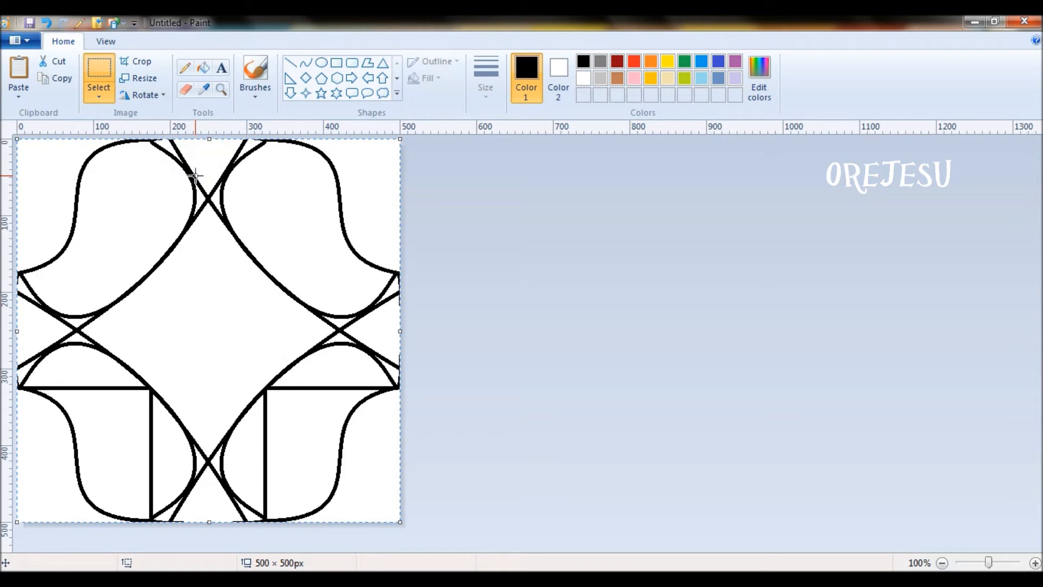
pyautogui.click(161, 92)
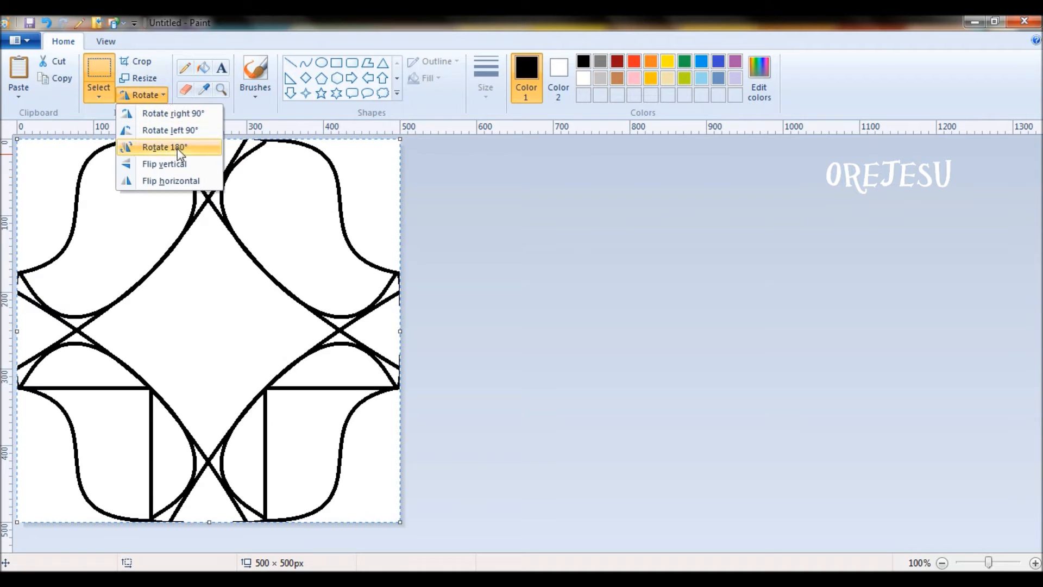
pyautogui.click(177, 149)
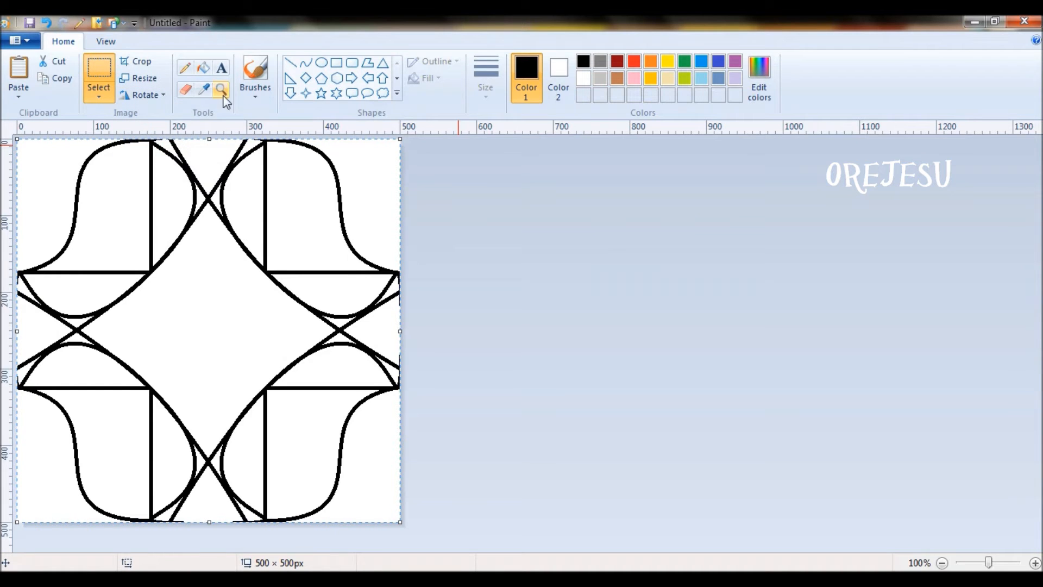
# Fill the four large shapes between the S-curves and the straight lines with black
pyautogui.click(203, 69)
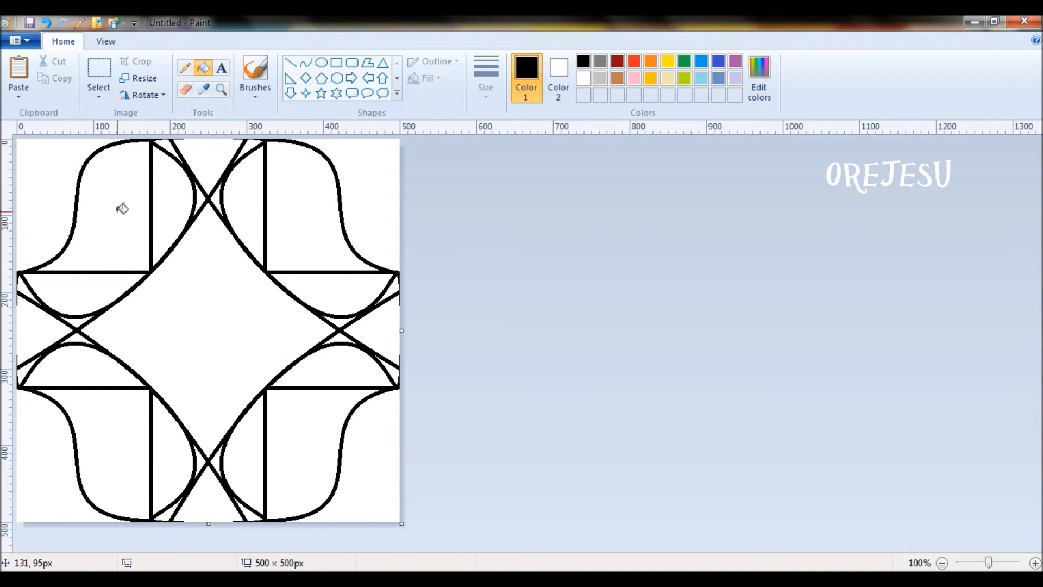
pyautogui.click(123, 209)
pyautogui.click(307, 211)
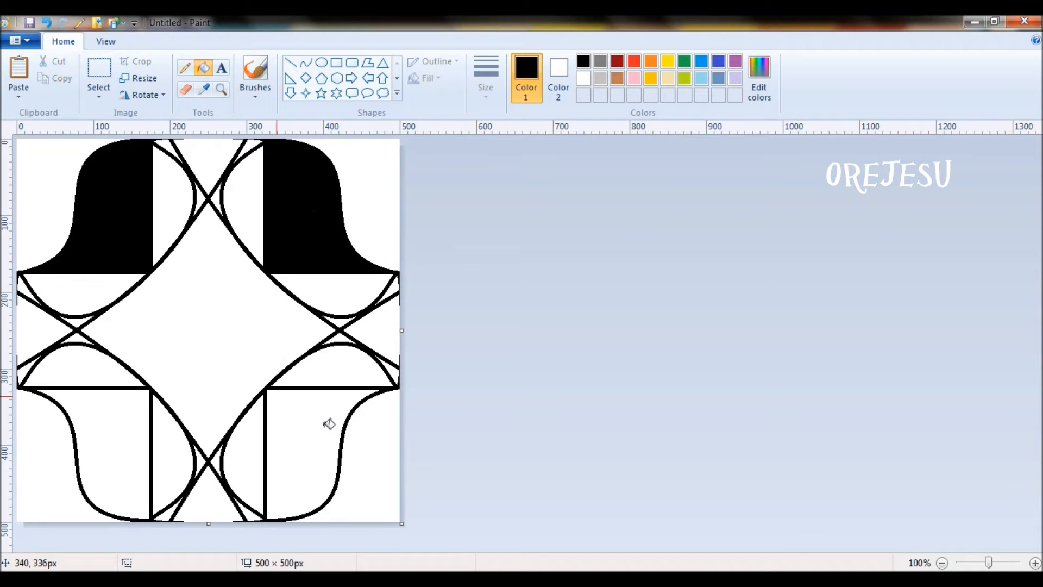
pyautogui.click(307, 424)
pyautogui.click(91, 424)
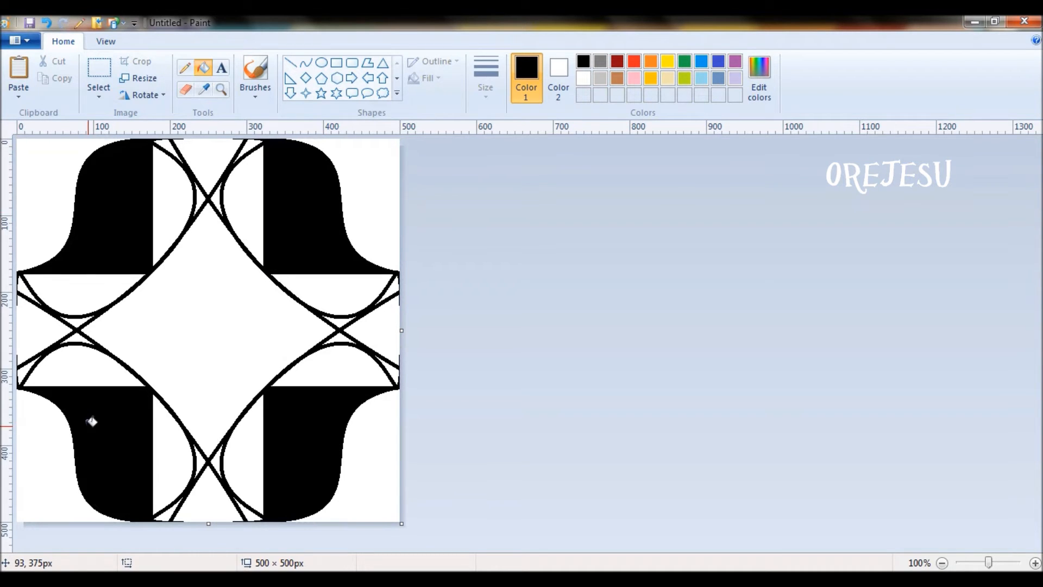
# Fill the narrow gaps between the crossing lines and curves along the pattern's left and right sides with black
pyautogui.click(25, 370)
pyautogui.click(25, 287)
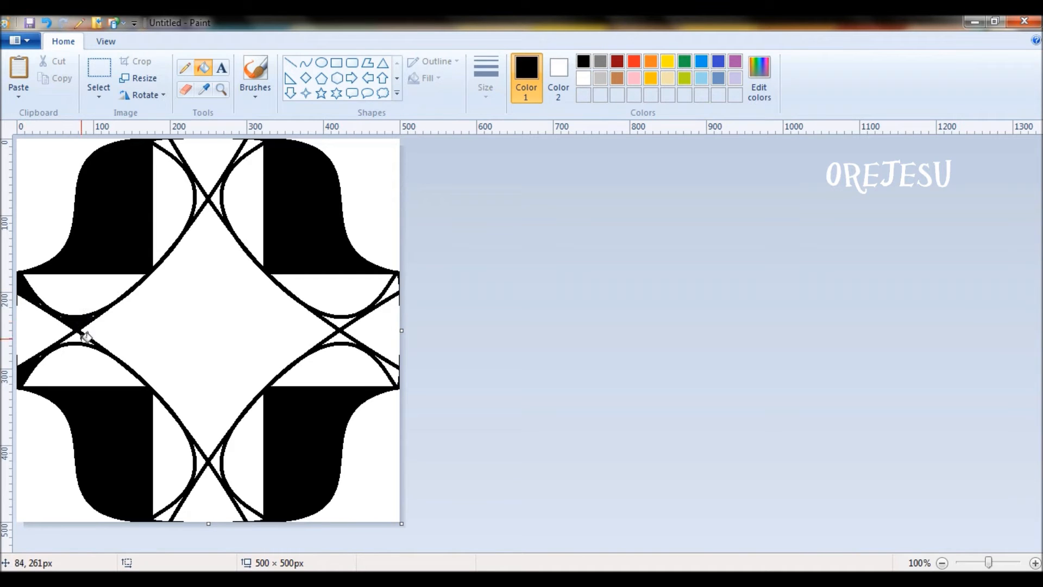
pyautogui.click(80, 332)
pyautogui.click(344, 320)
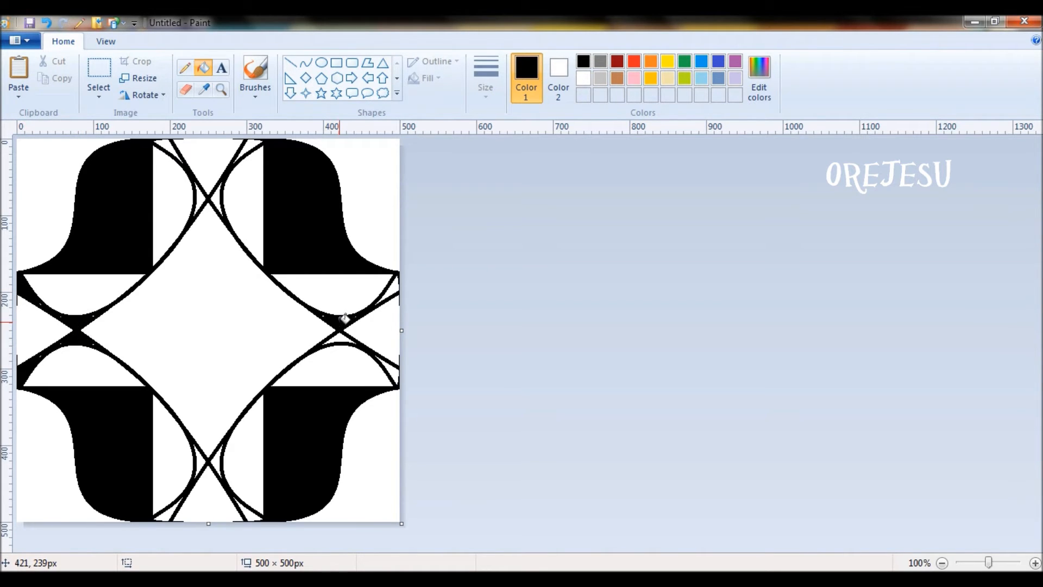
pyautogui.click(343, 335)
pyautogui.click(394, 284)
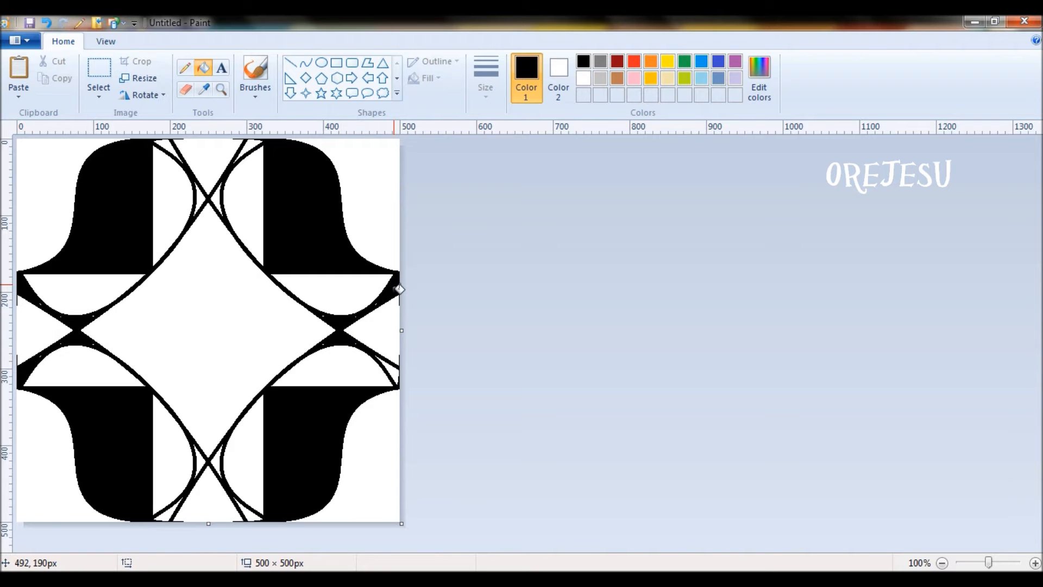
pyautogui.click(392, 365)
# Fill the narrow gaps around the crossing lines at the pattern's bottom and top with black
pyautogui.click(245, 506)
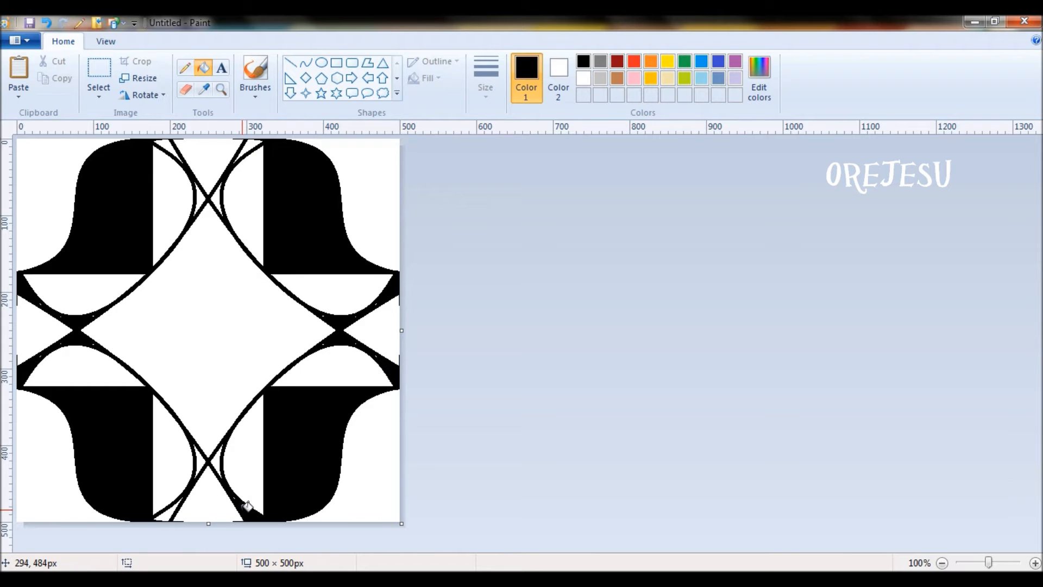
pyautogui.click(219, 458)
pyautogui.click(202, 460)
pyautogui.click(173, 508)
pyautogui.click(218, 196)
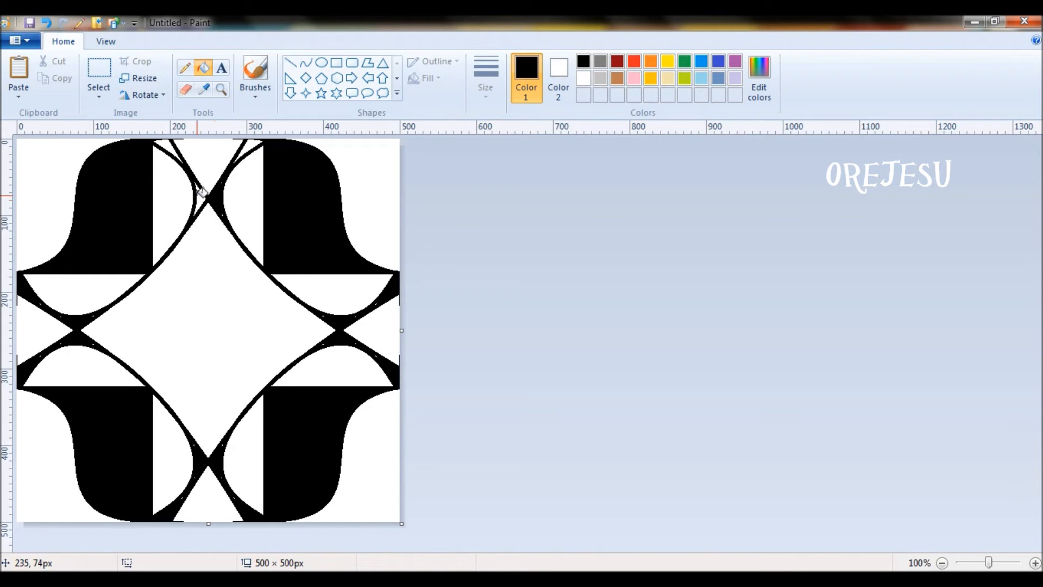
pyautogui.click(202, 191)
pyautogui.click(249, 144)
pyautogui.click(169, 143)
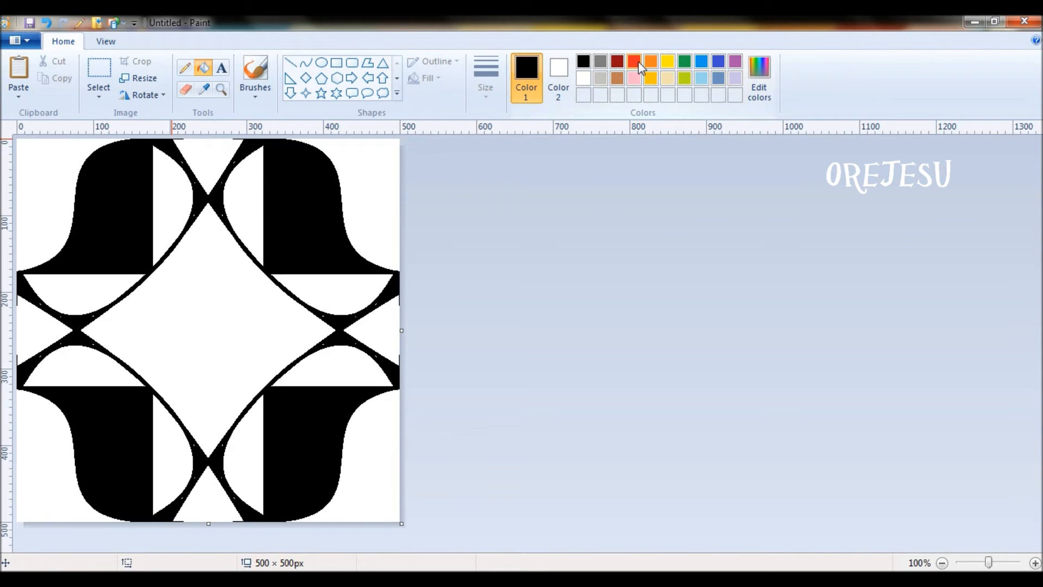
# Fill the eight half-leaf segments between the straight lines and the inner curves with red
pyautogui.click(638, 60)
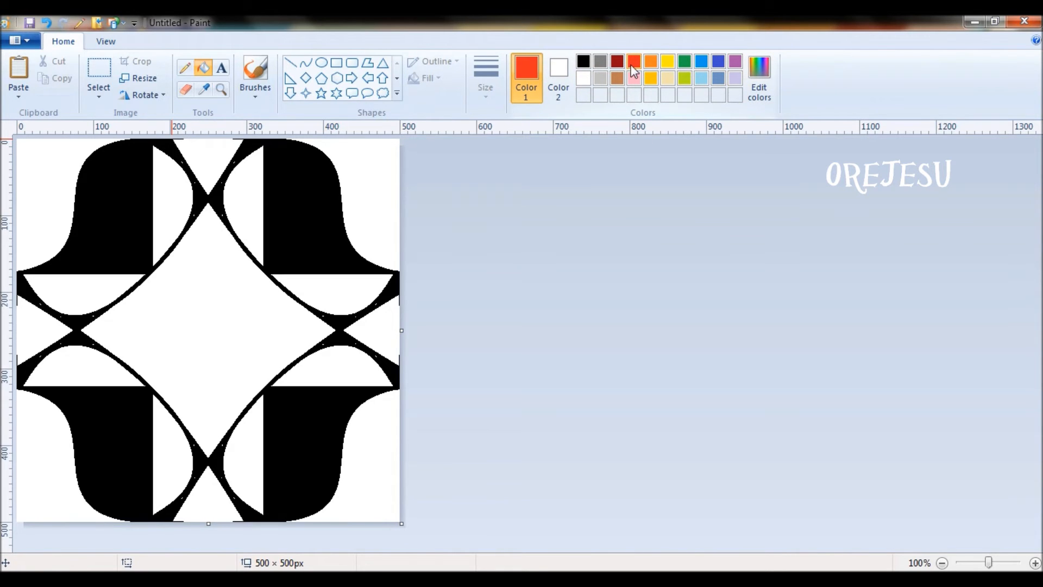
pyautogui.click(172, 212)
pyautogui.click(243, 198)
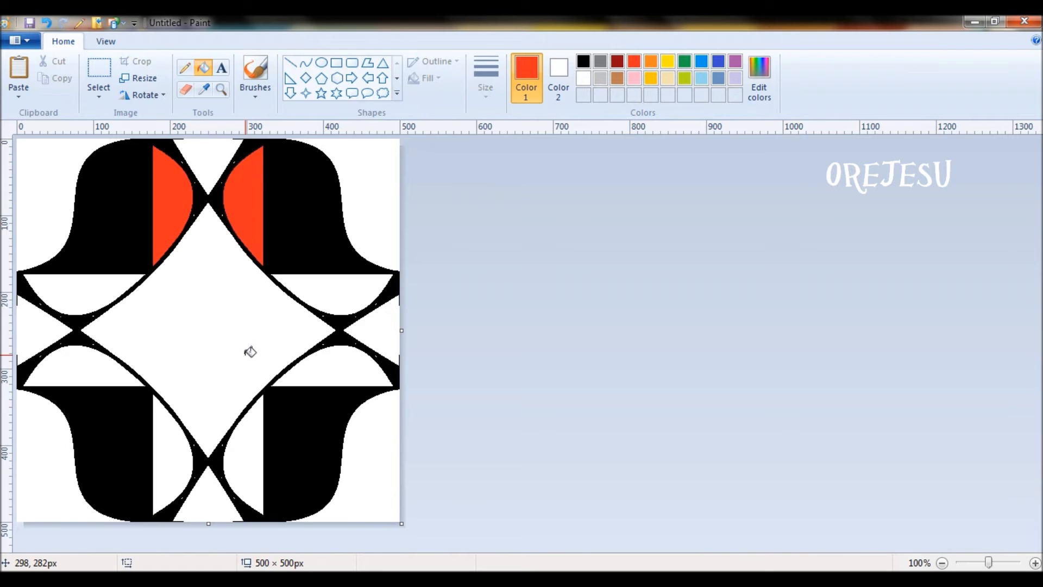
pyautogui.click(251, 440)
pyautogui.click(181, 446)
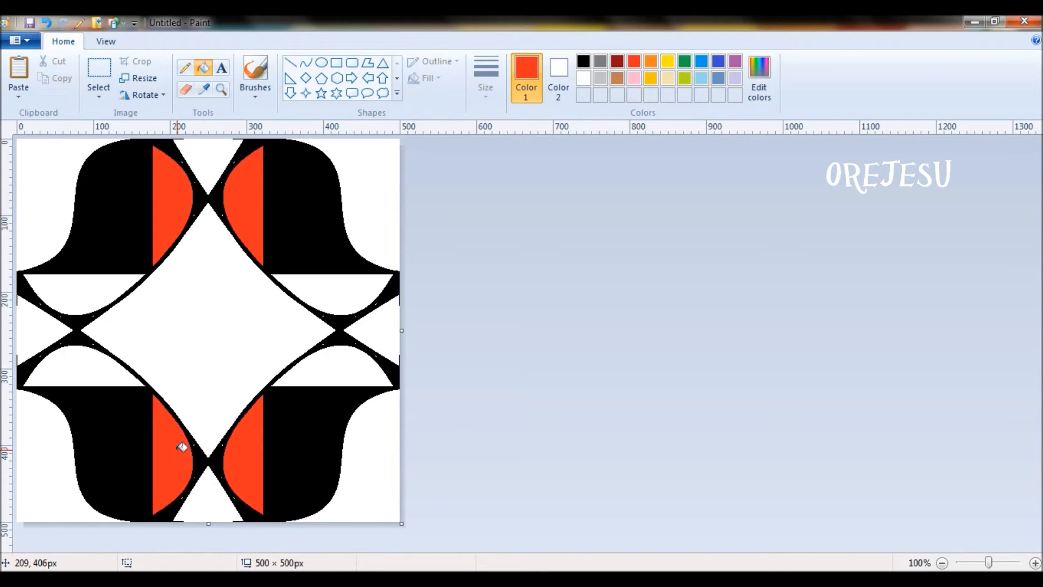
pyautogui.click(88, 288)
pyautogui.click(93, 360)
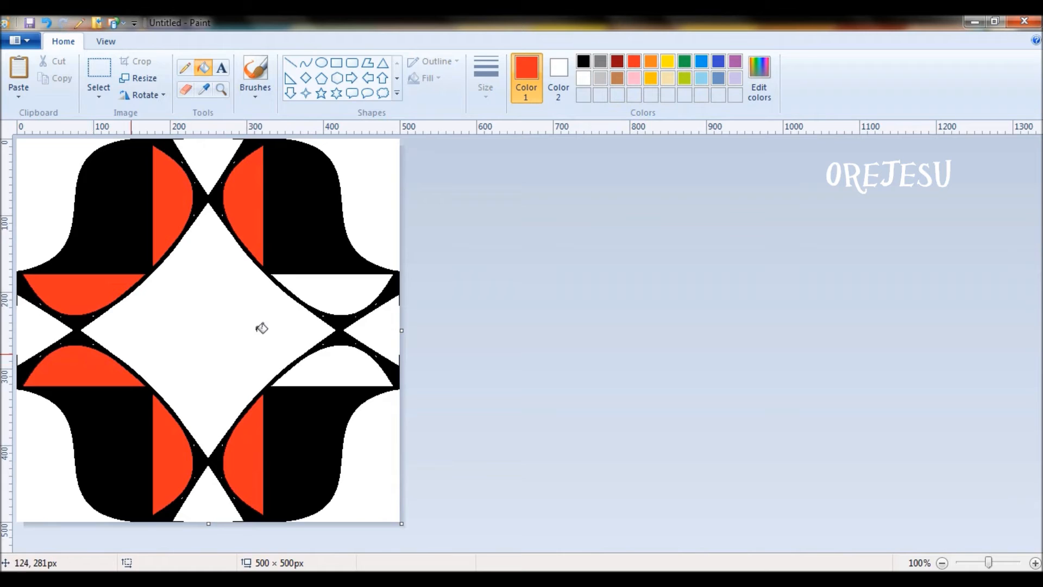
pyautogui.click(337, 288)
pyautogui.click(345, 370)
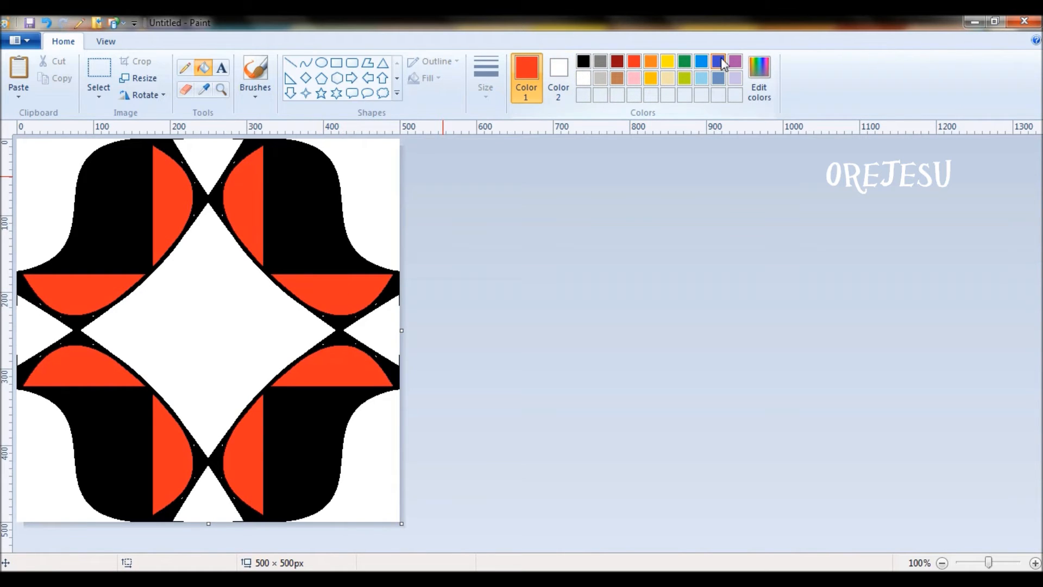
# Fill the four edge triangles and the central diamond with indigo blue
pyautogui.click(719, 61)
pyautogui.click(206, 157)
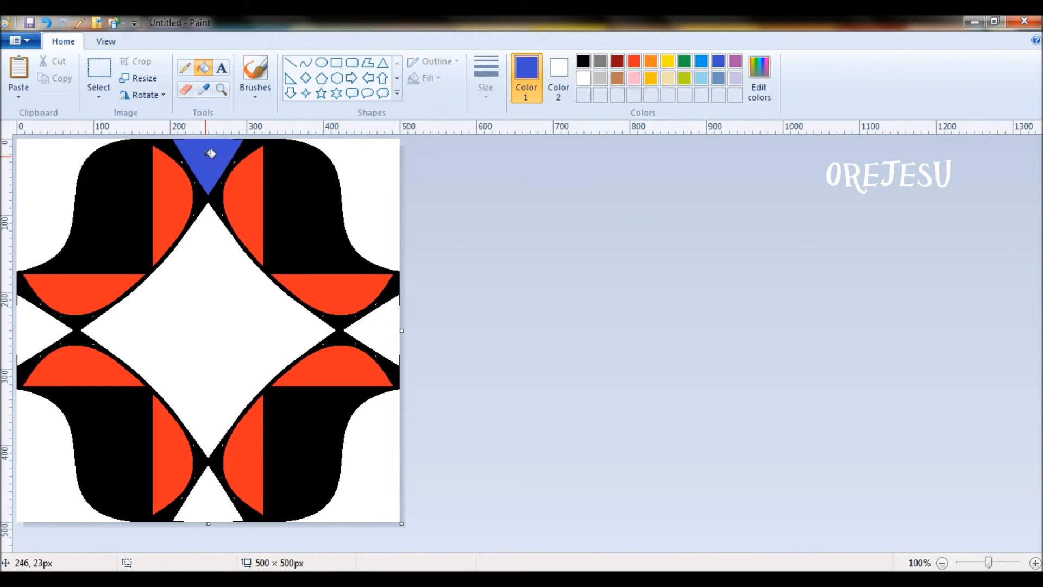
pyautogui.click(212, 487)
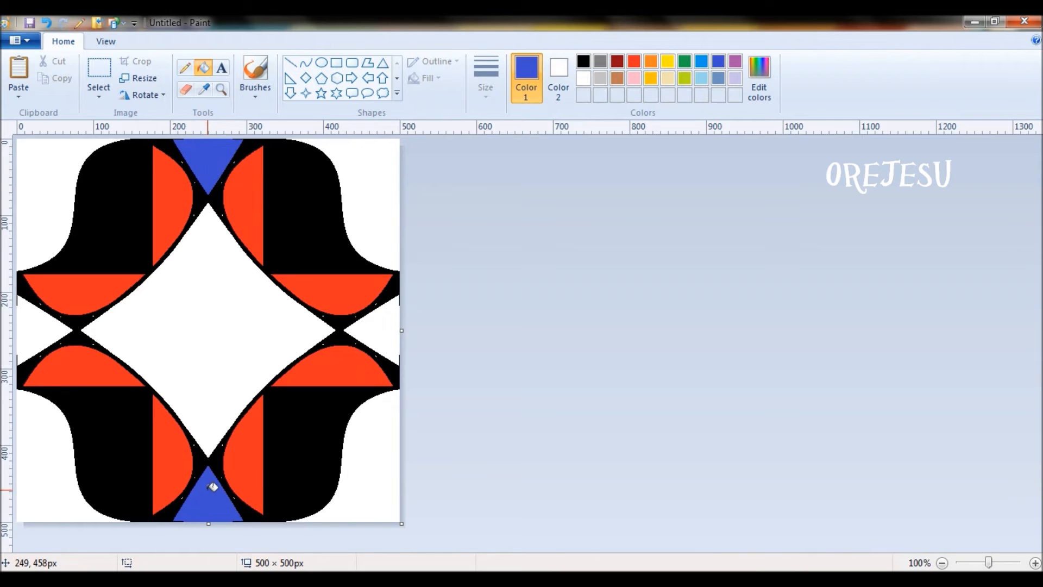
pyautogui.click(37, 322)
pyautogui.click(217, 293)
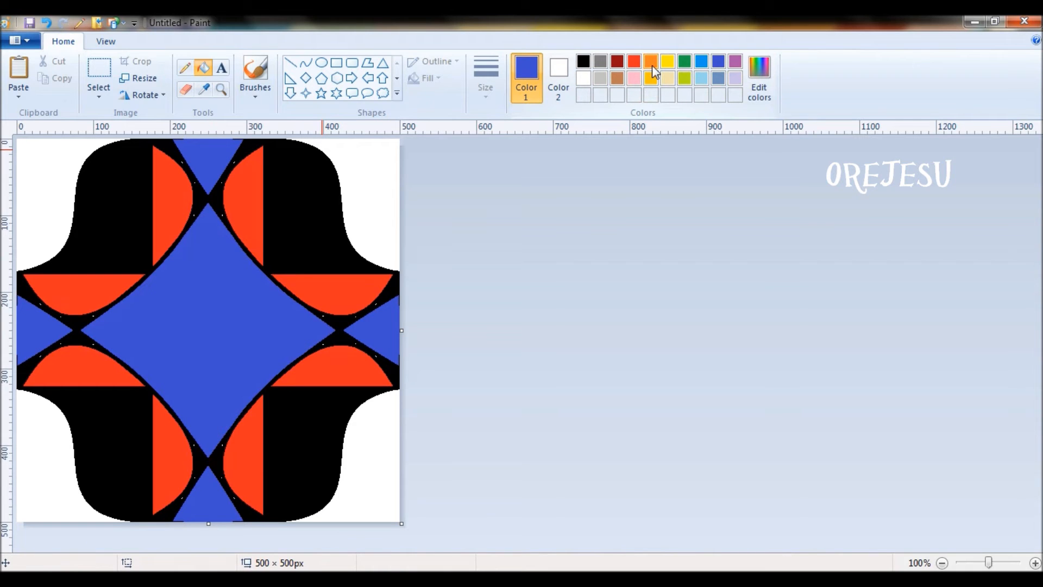
# Fill the four white corner areas of the pattern with green
pyautogui.click(685, 62)
pyautogui.click(359, 195)
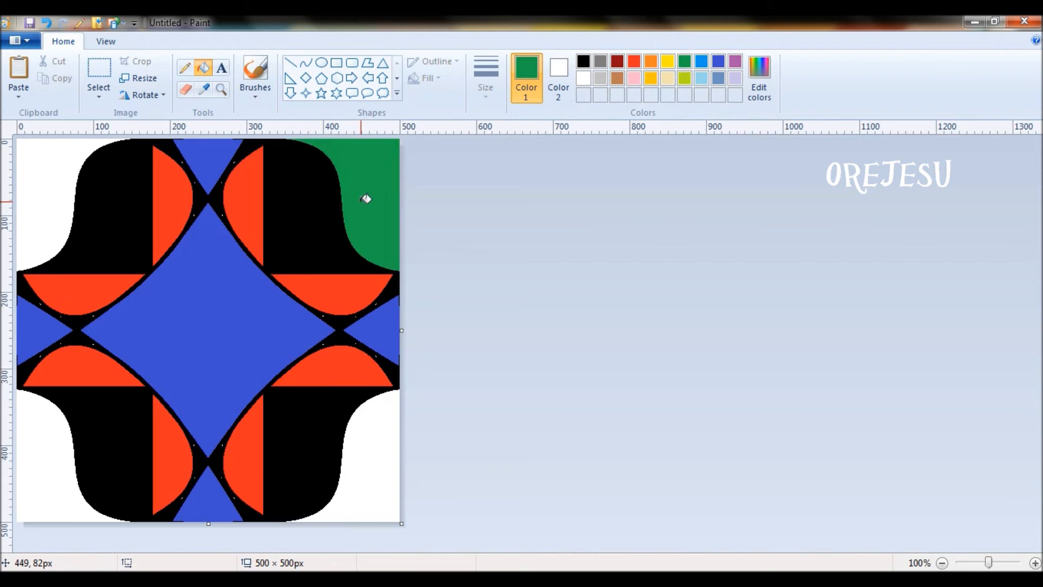
pyautogui.click(51, 203)
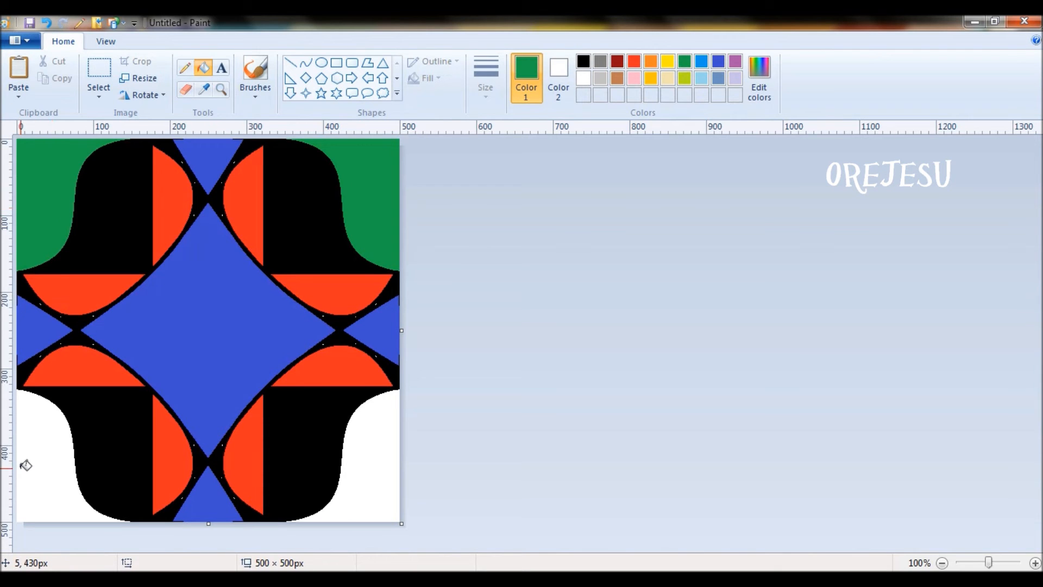
pyautogui.click(24, 463)
pyautogui.click(364, 466)
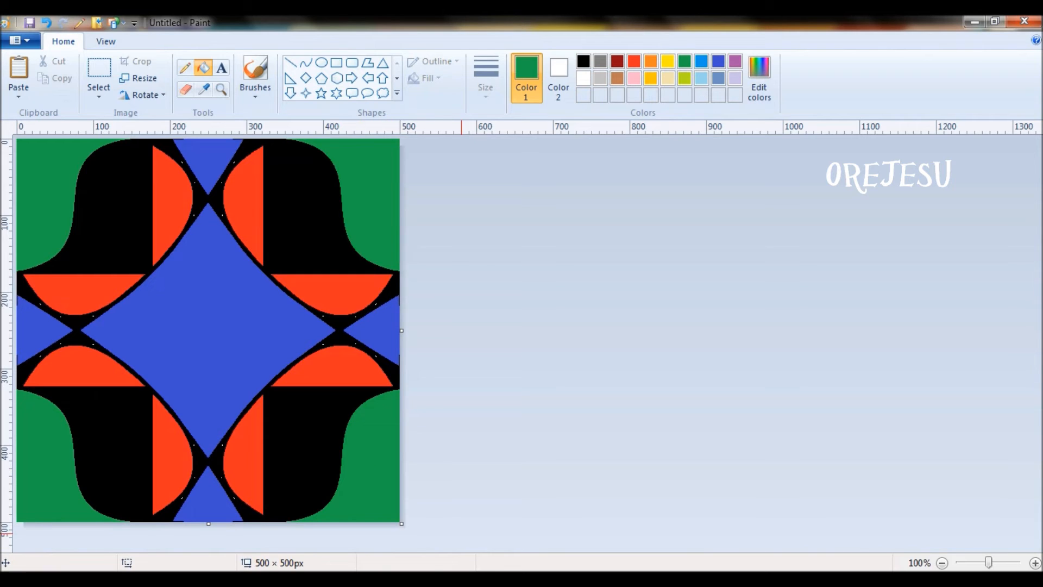
# Open a second Paint window with a blank image and widen its canvas to 3000 × 500 px
pyautogui.rightClick(541, 580)
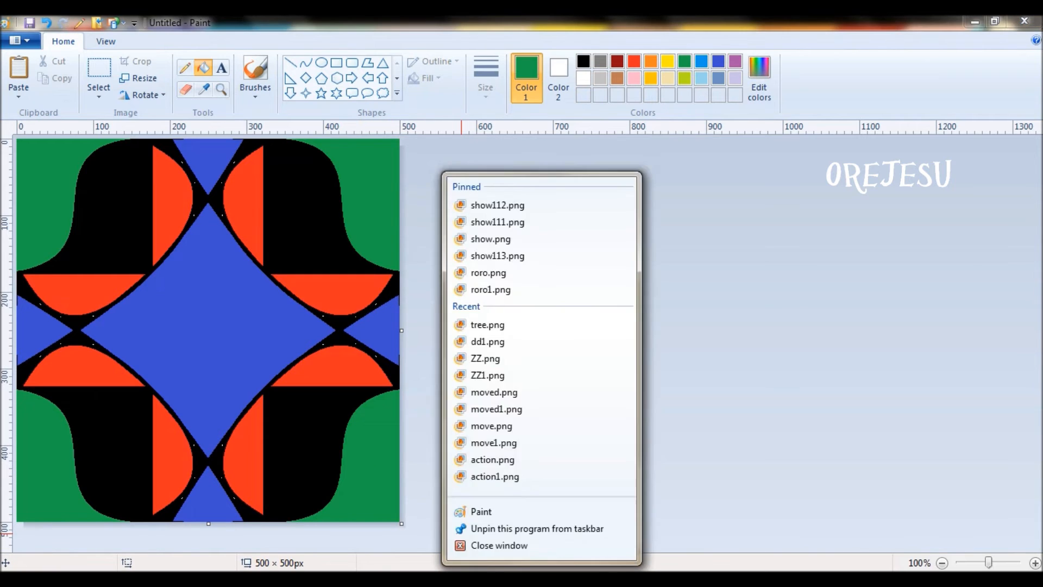
pyautogui.click(541, 513)
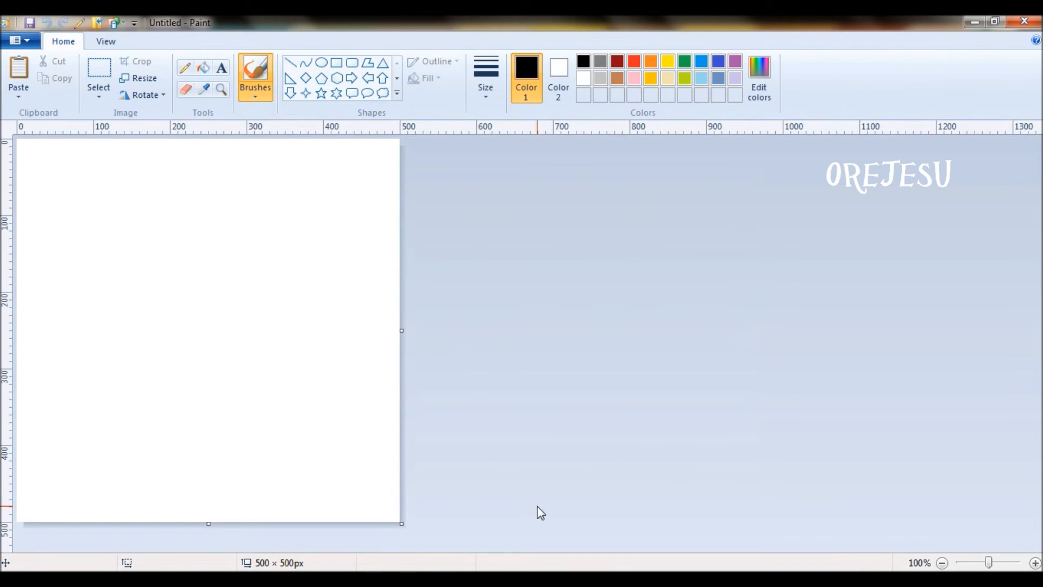
pyautogui.click(942, 563)
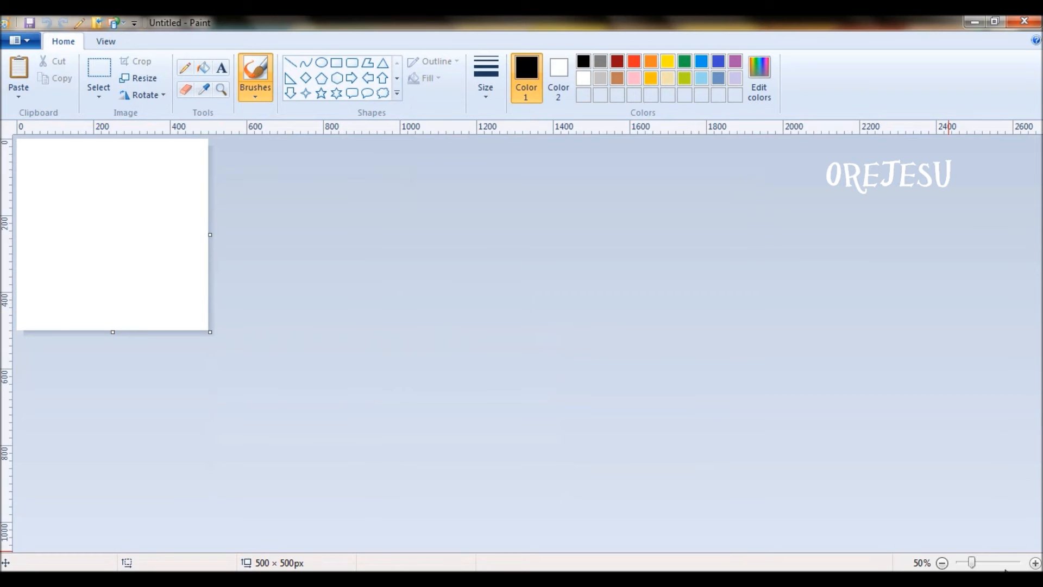
pyautogui.click(942, 563)
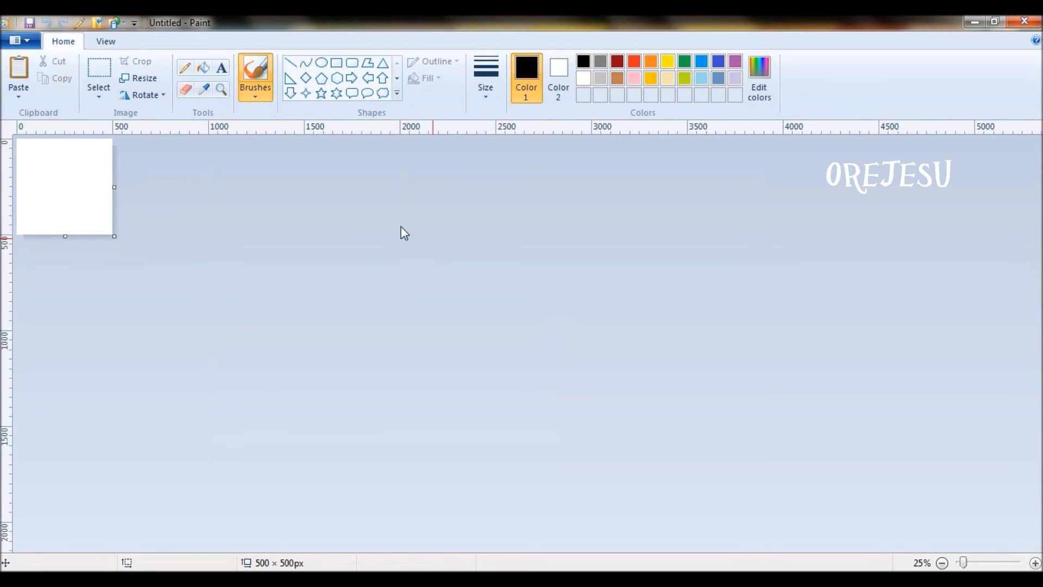
pyautogui.moveTo(114, 186); pyautogui.dragTo(591, 218)
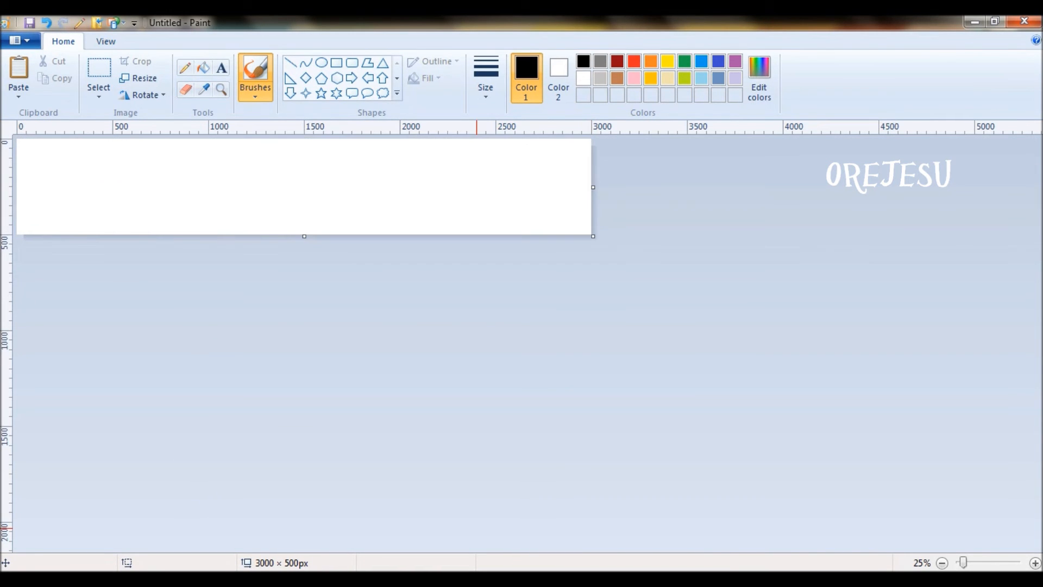
# Copy the whole finished pattern into the wide canvas and place a second copy directly to the right of the first
pyautogui.click(467, 491)
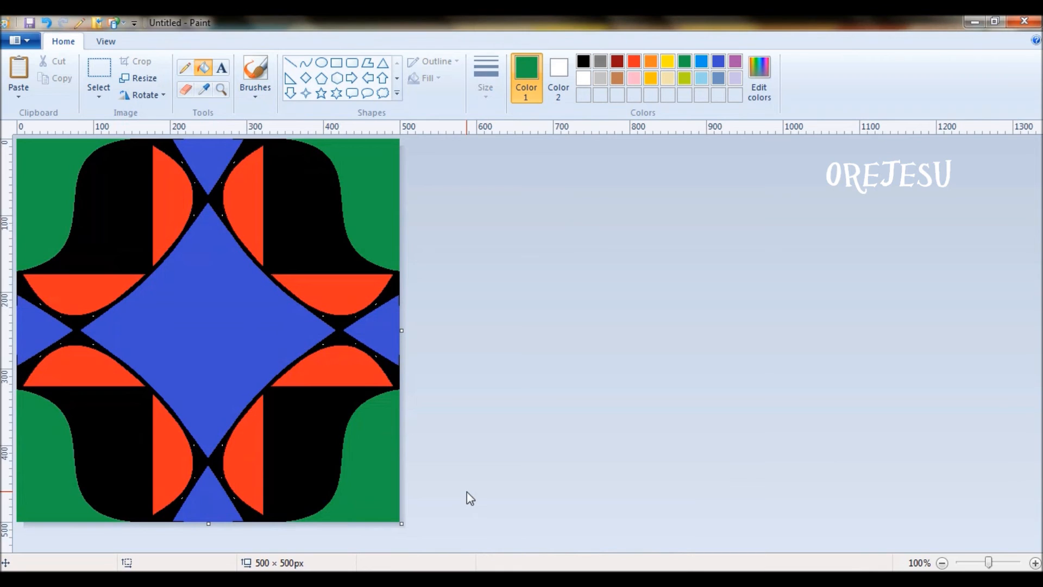
pyautogui.hotkey('ctrl', 'a')
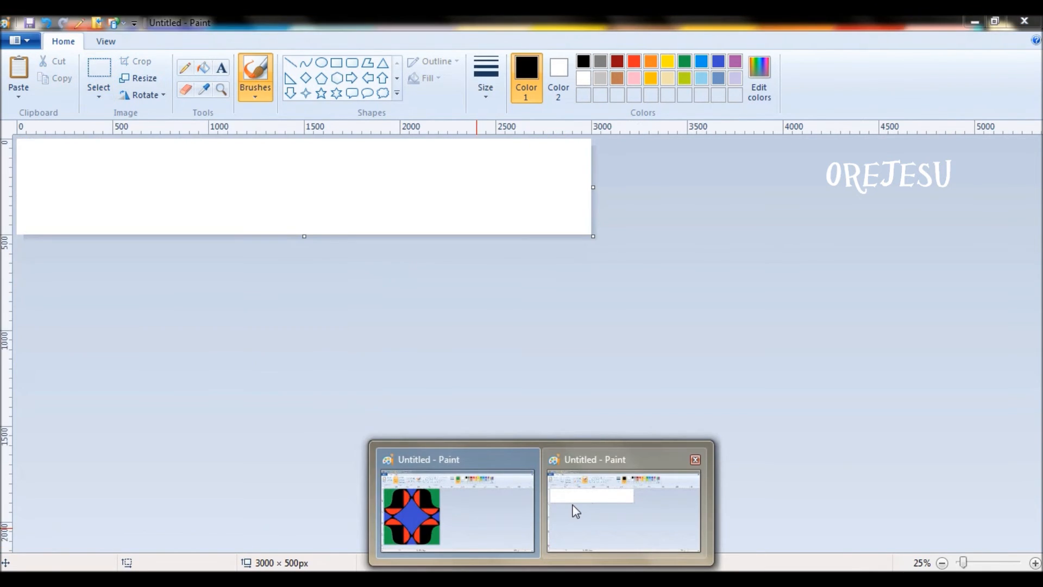
pyautogui.click(576, 511)
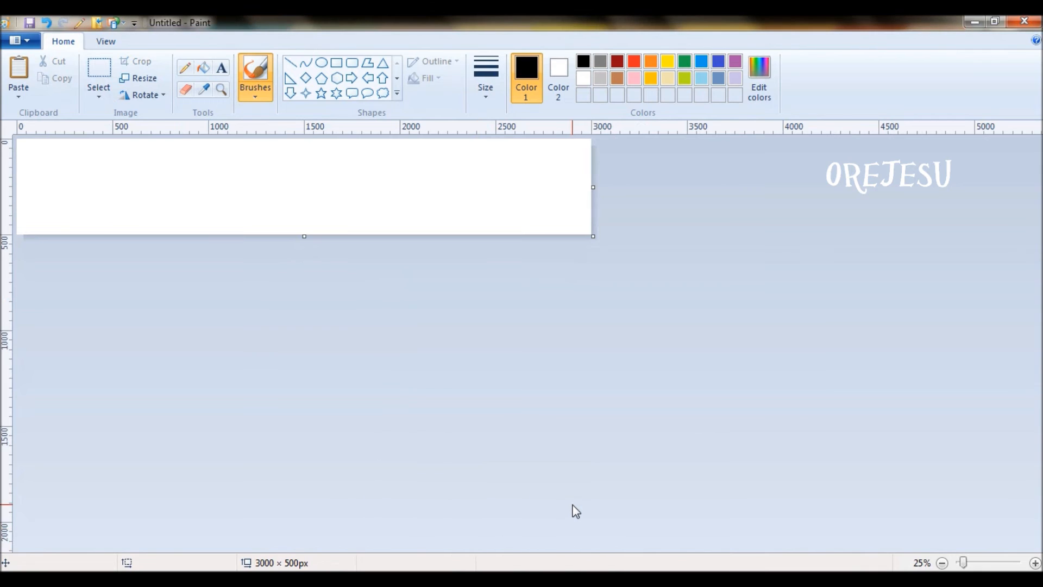
pyautogui.hotkey('ctrl', 'v')
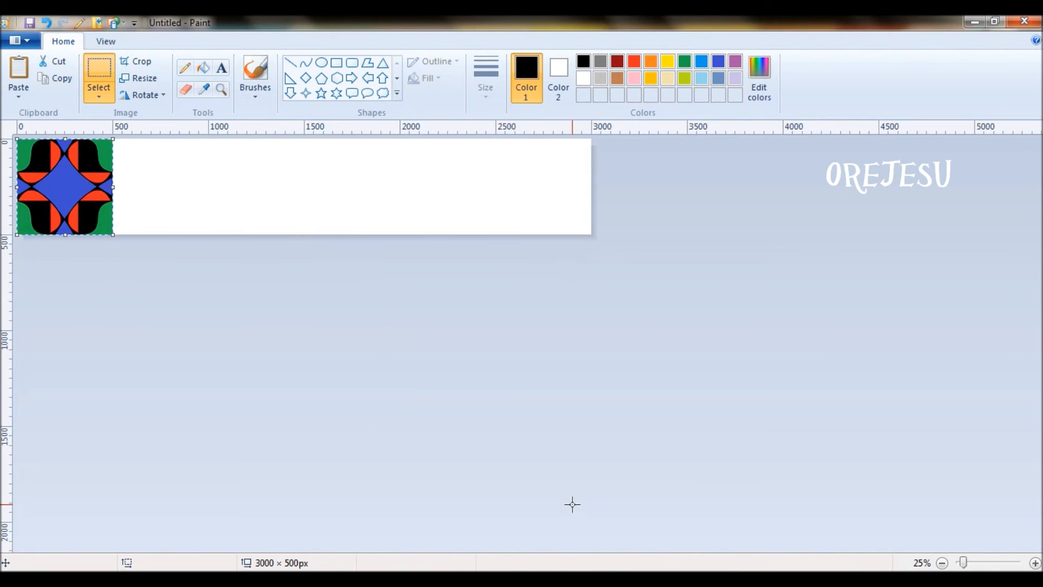
pyautogui.moveTo(63, 172); pyautogui.dragTo(158, 171)
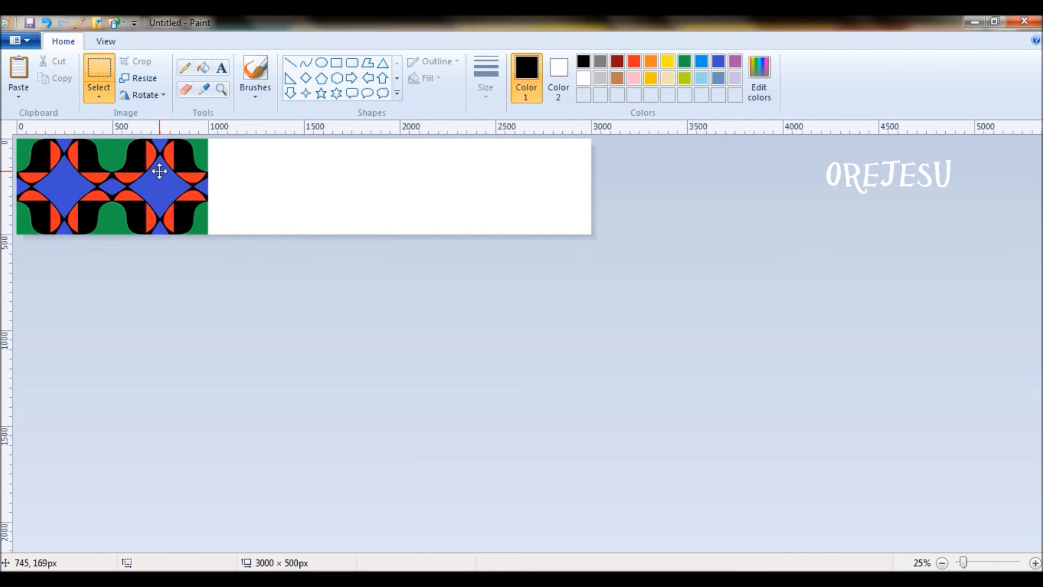
# Paste four more copies of the pattern edge to edge after the second one, filling the 3000 px wide strip
pyautogui.hotkey('ctrl', 'v')
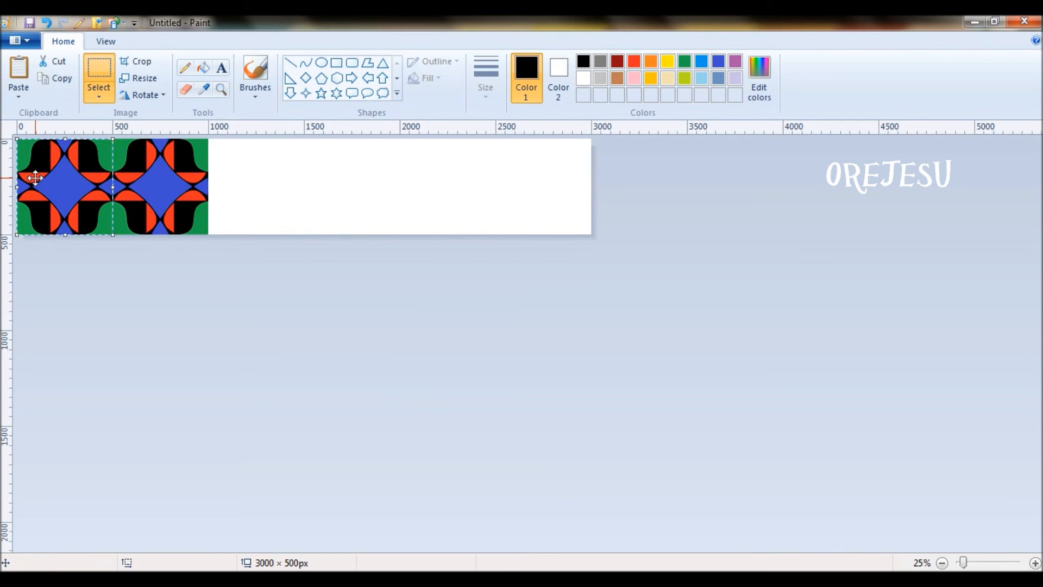
pyautogui.moveTo(34, 178); pyautogui.dragTo(226, 178)
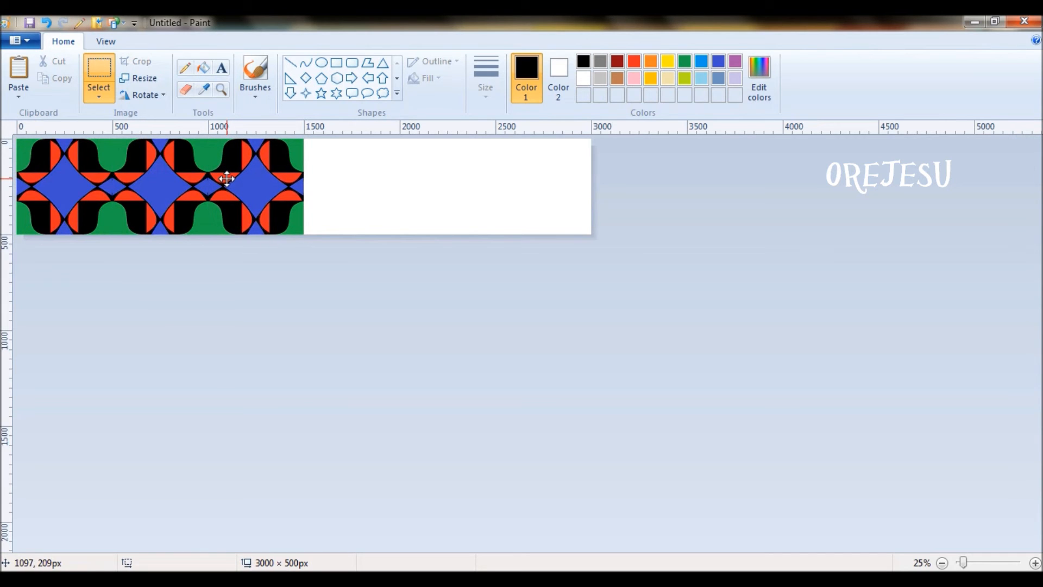
pyautogui.hotkey('ctrl', 'v')
pyautogui.moveTo(65, 179); pyautogui.dragTo(353, 185)
pyautogui.hotkey('ctrl', 'v')
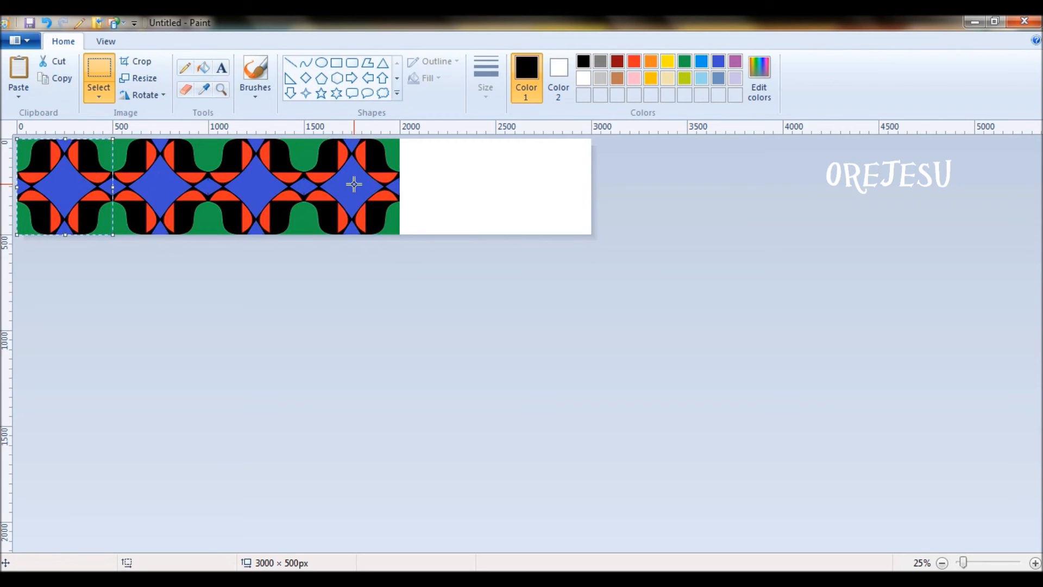
pyautogui.moveTo(51, 177); pyautogui.dragTo(435, 176)
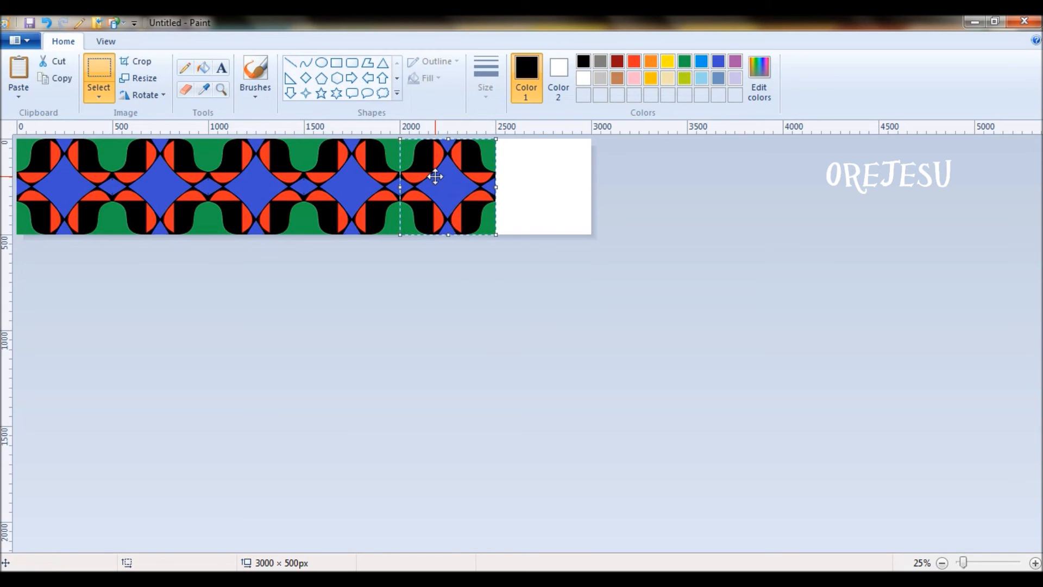
pyautogui.hotkey('ctrl', 'v')
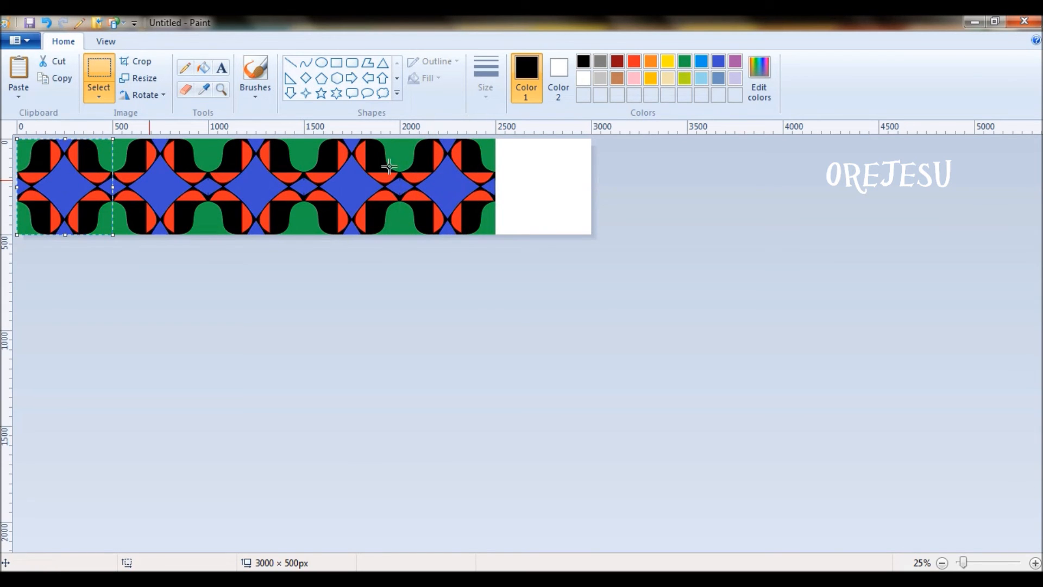
pyautogui.moveTo(47, 174); pyautogui.dragTo(531, 182)
pyautogui.click(772, 267)
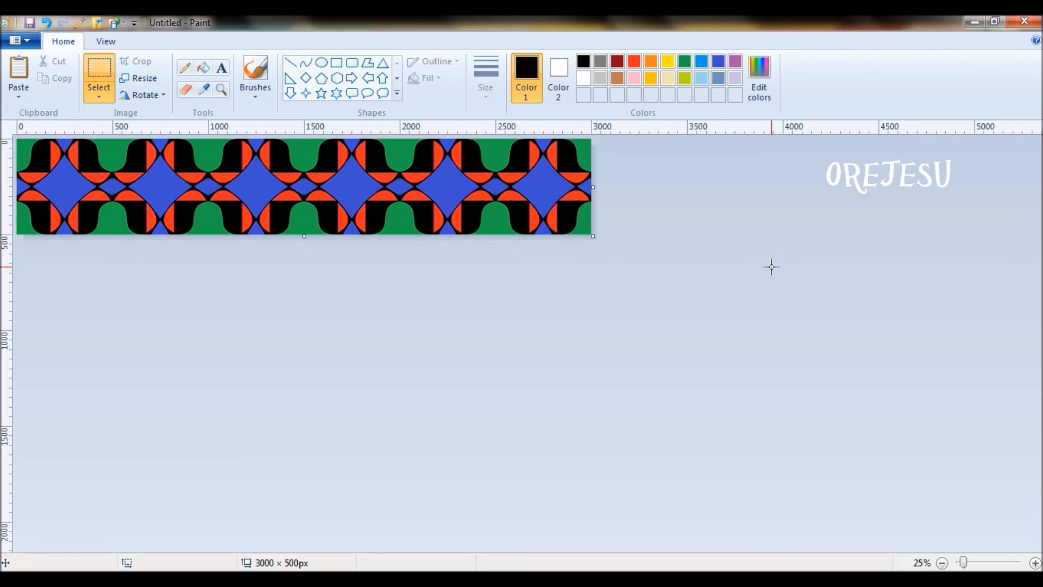
# Copy the whole strip, extend the canvas downward to 3000 × 1000 px and place the copy directly below the first row
pyautogui.hotkey('ctrl', 'a')
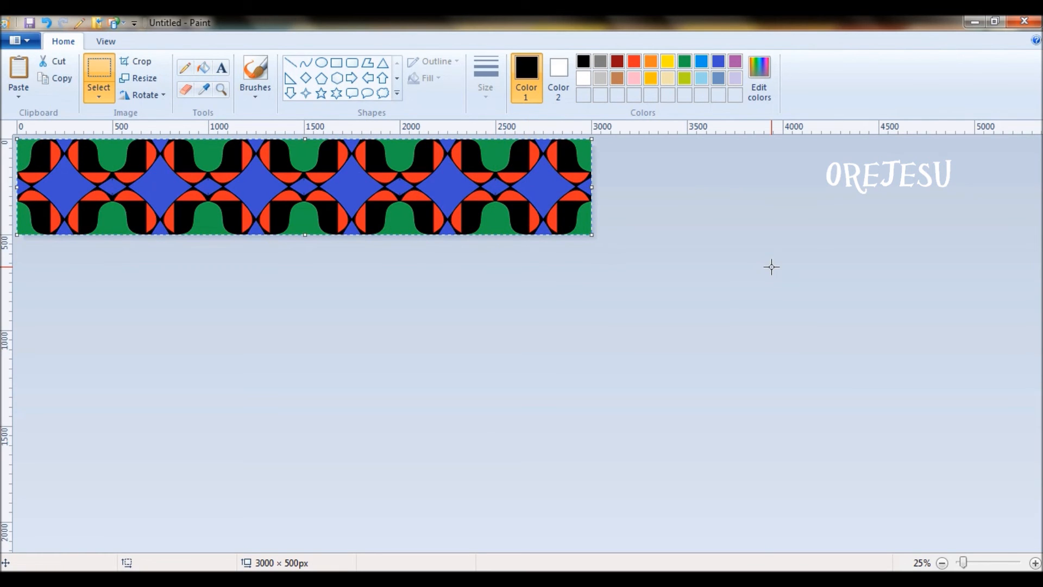
pyautogui.click(460, 380)
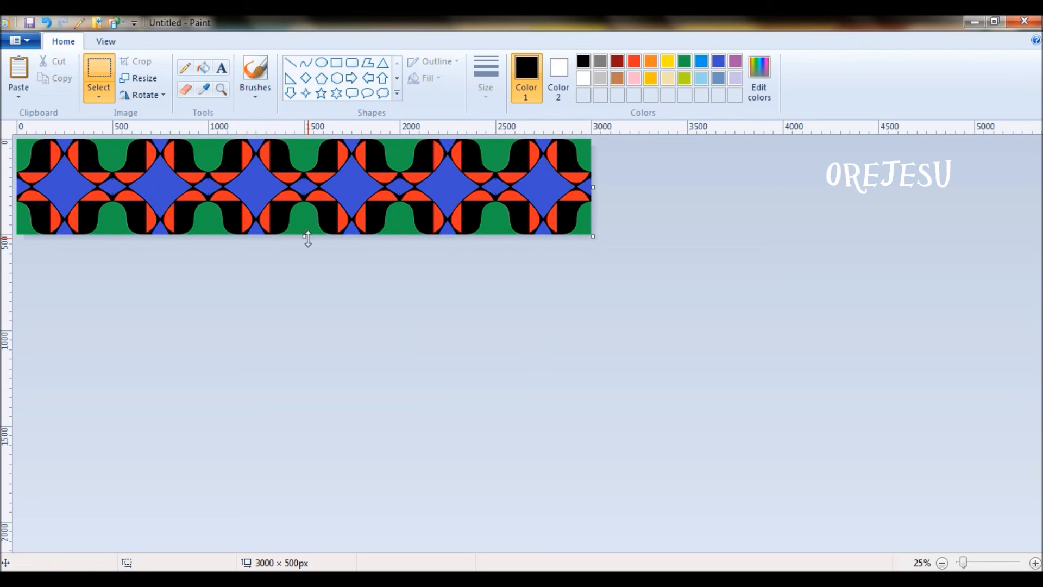
pyautogui.moveTo(307, 239); pyautogui.dragTo(314, 330)
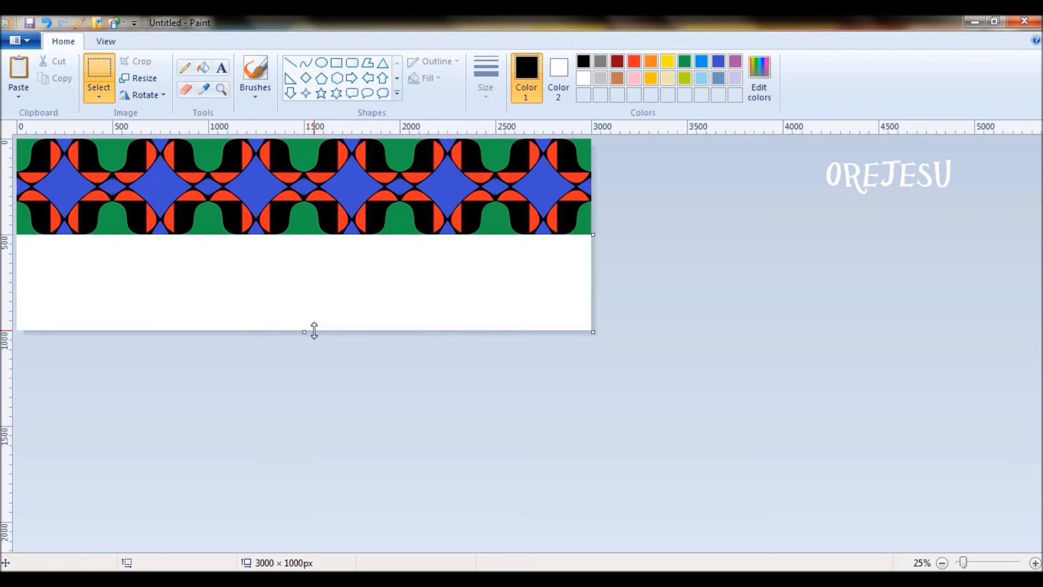
pyautogui.hotkey('ctrl', 'v')
pyautogui.moveTo(281, 177); pyautogui.dragTo(280, 273)
pyautogui.click(794, 344)
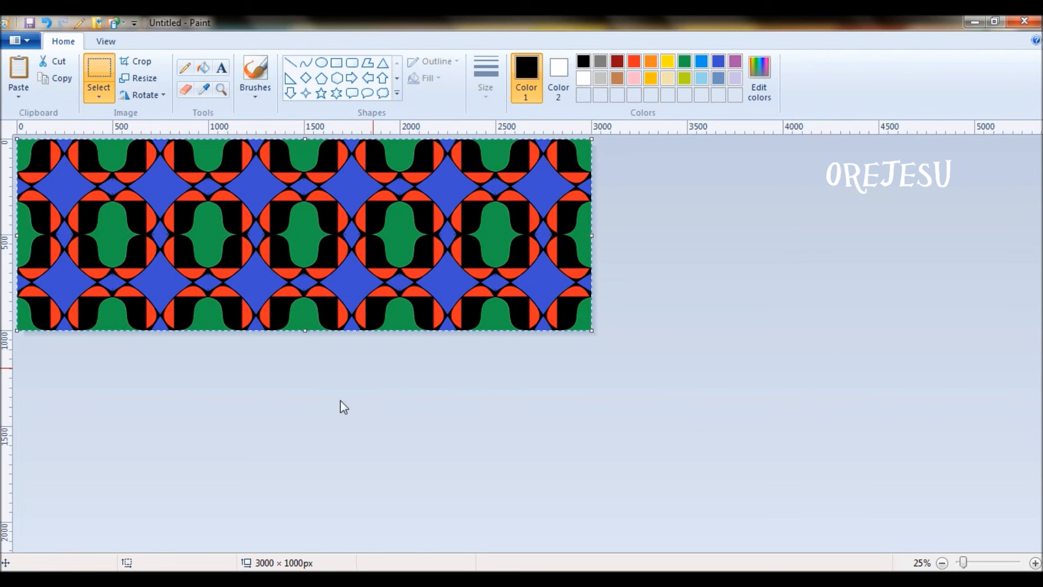
# Copy the two-row block, extend the canvas to 3000 × 2000 px and place the copy flush below the existing rows
pyautogui.moveTo(307, 330); pyautogui.dragTo(339, 522)
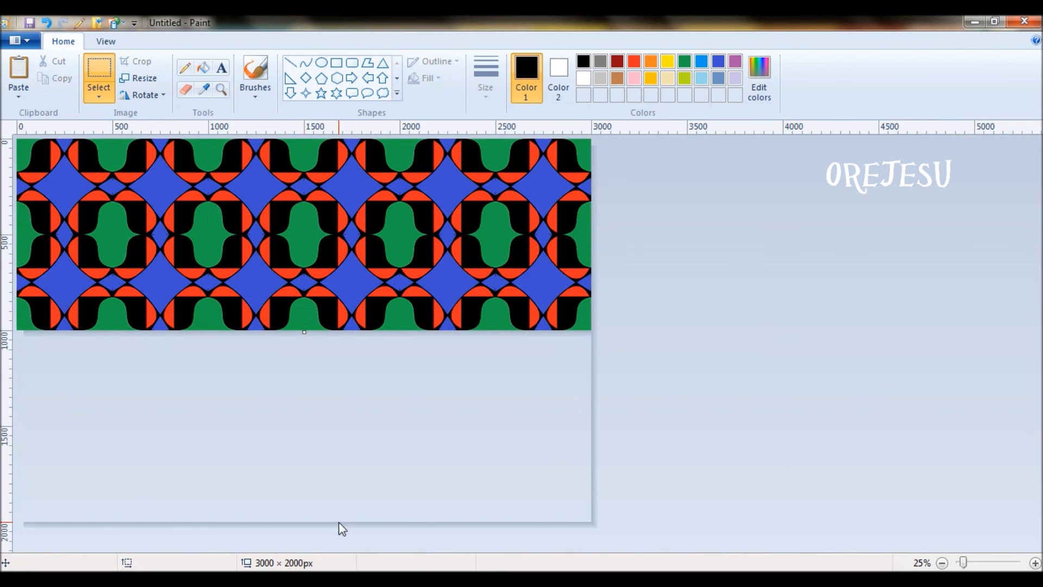
pyautogui.hotkey('ctrl', 'v')
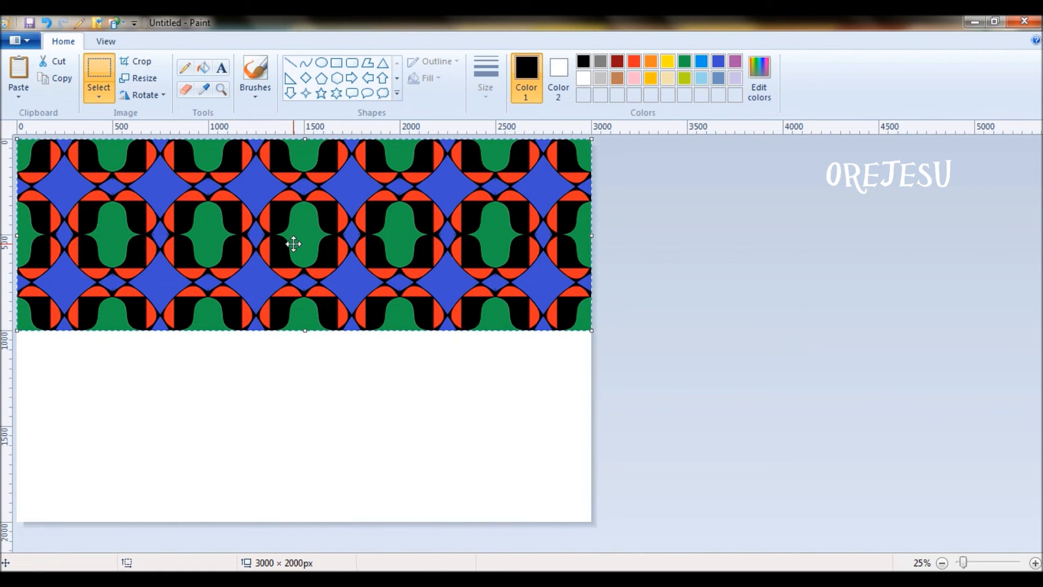
pyautogui.moveTo(308, 423); pyautogui.dragTo(293, 436)
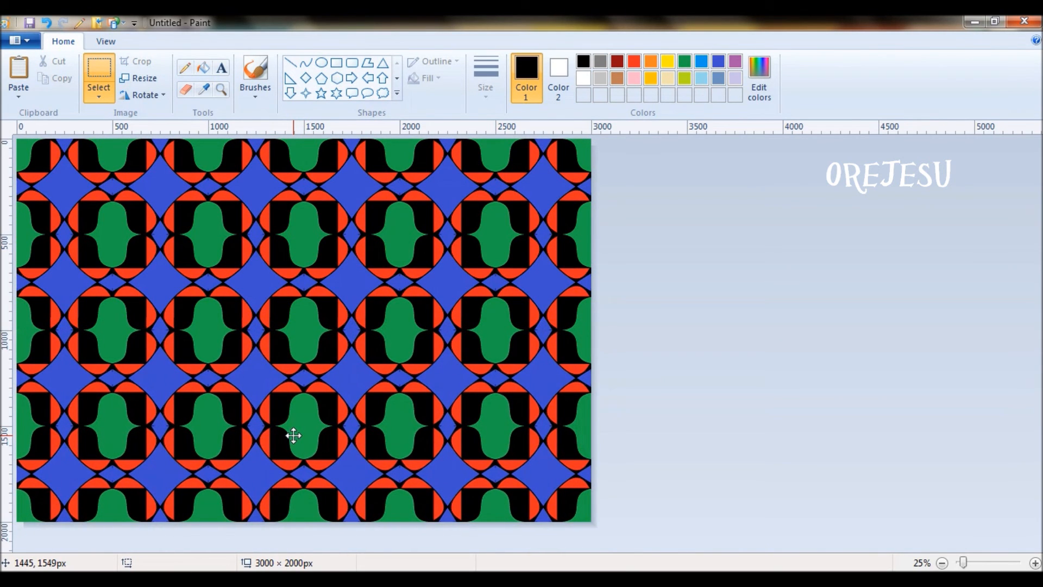
pyautogui.moveTo(293, 435); pyautogui.dragTo(293, 435)
pyautogui.click(741, 417)
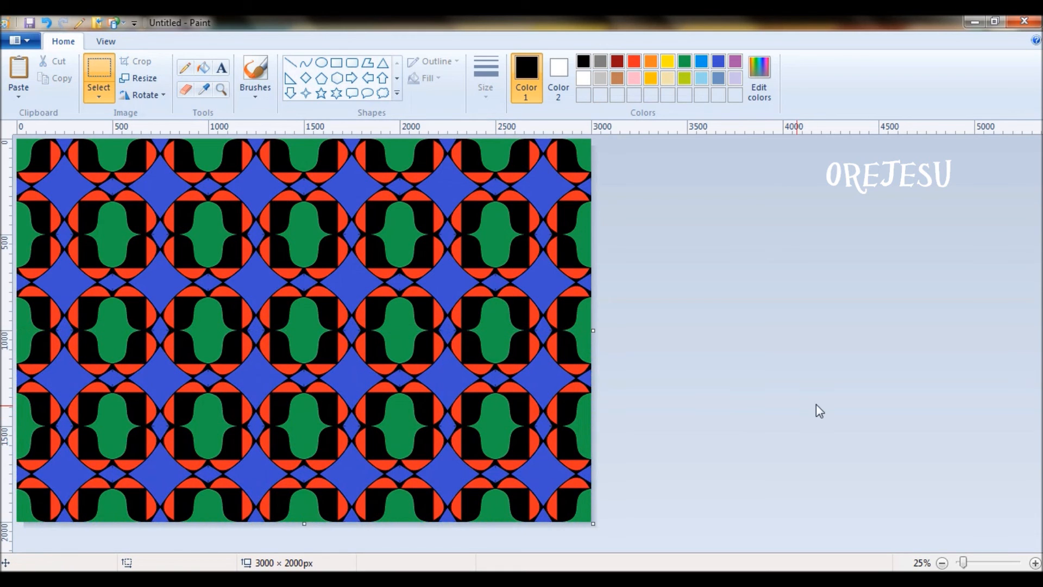
# Extend the canvas to 3000 × 3000 px and fill the blank area at its bottom with another copy of the two-row block
pyautogui.click(943, 563)
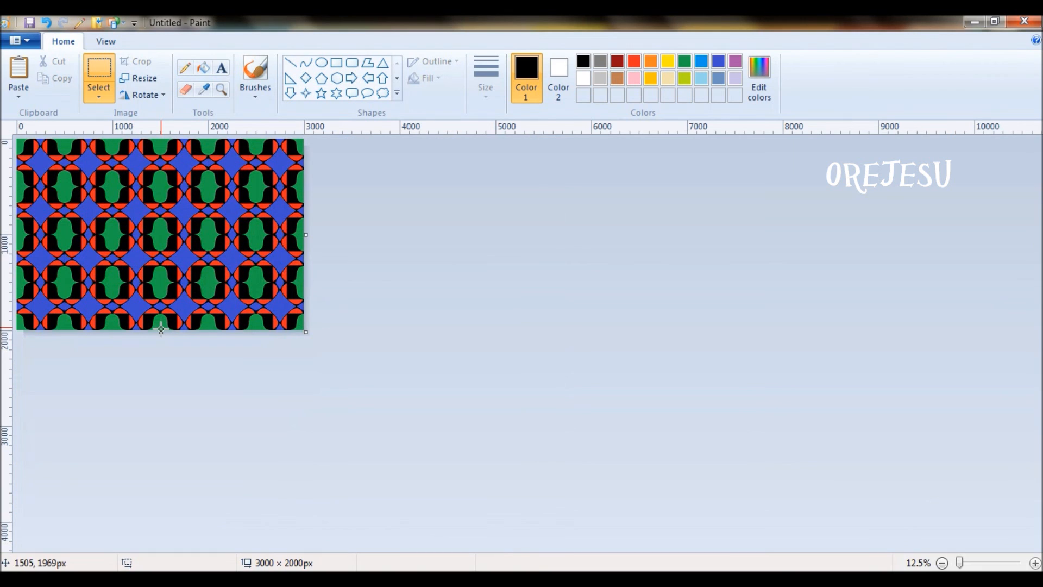
pyautogui.moveTo(161, 333); pyautogui.dragTo(168, 426)
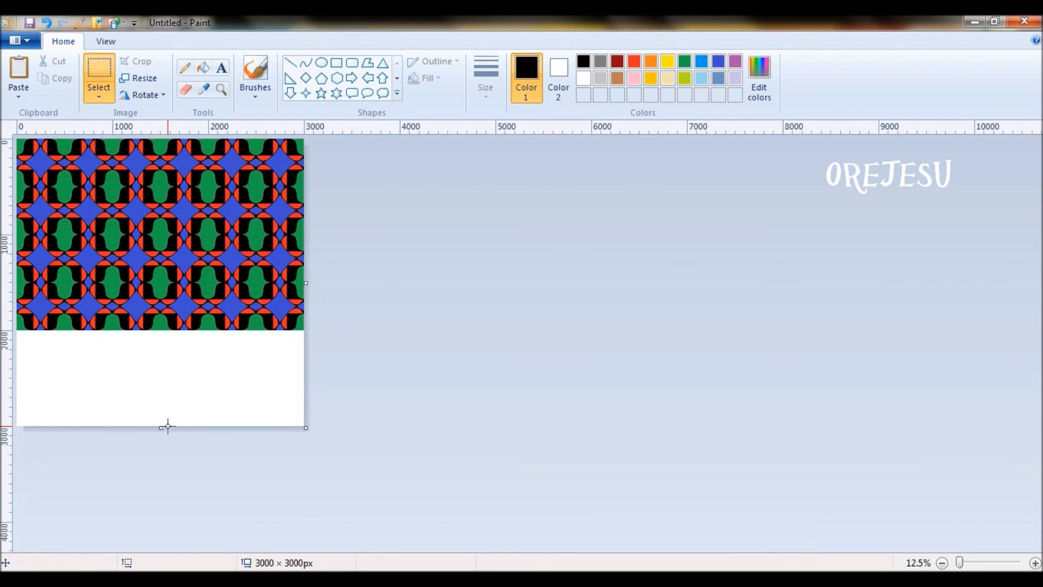
pyautogui.hotkey('ctrl', 'a')
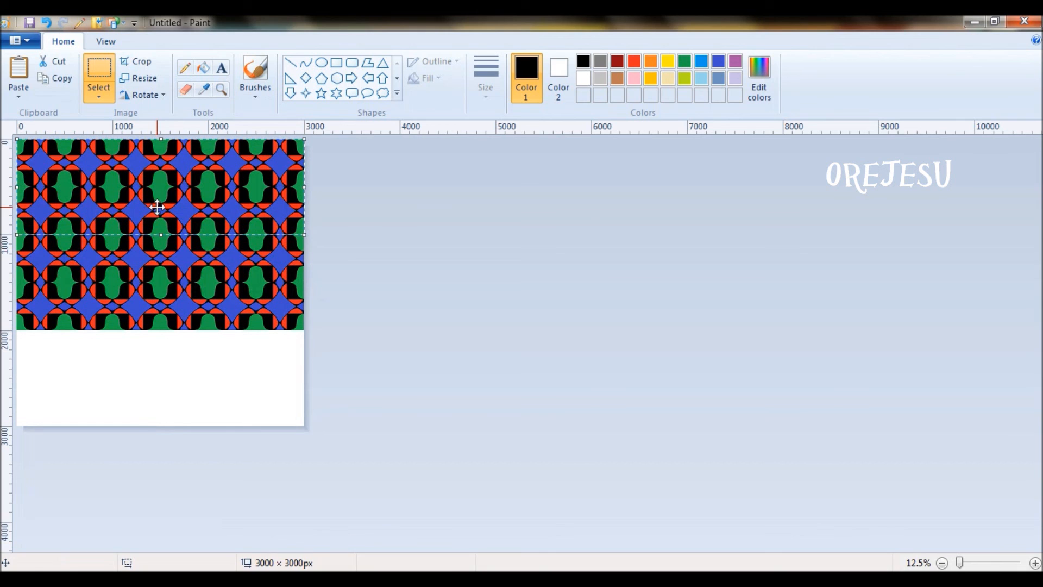
pyautogui.moveTo(165, 390); pyautogui.dragTo(163, 369)
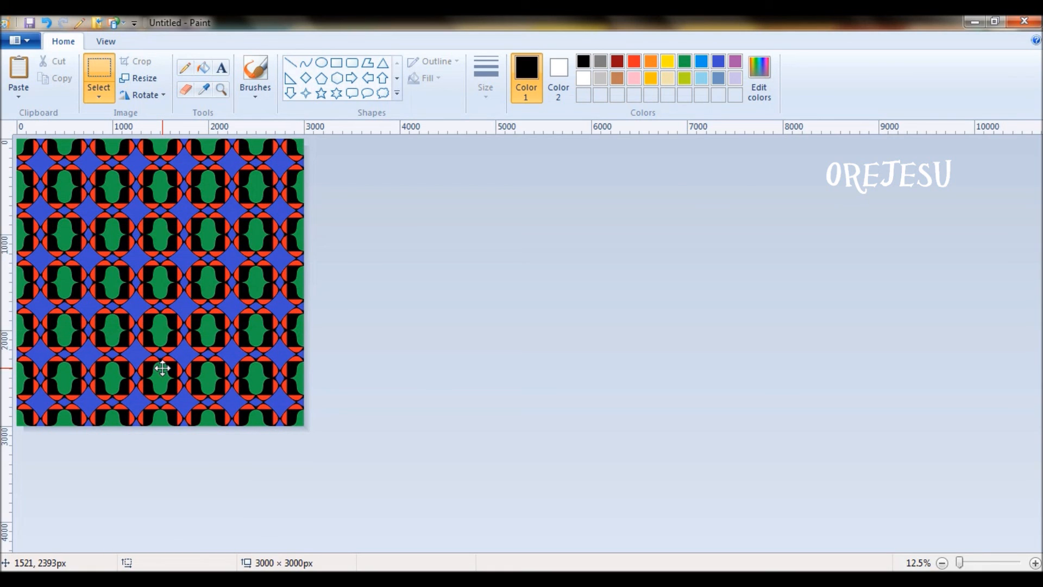
pyautogui.click(636, 392)
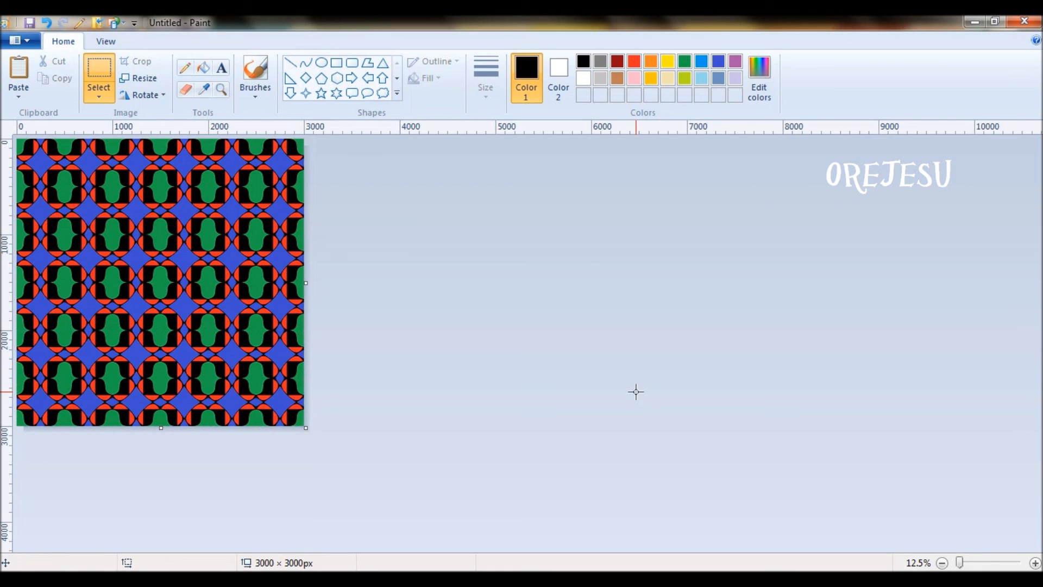